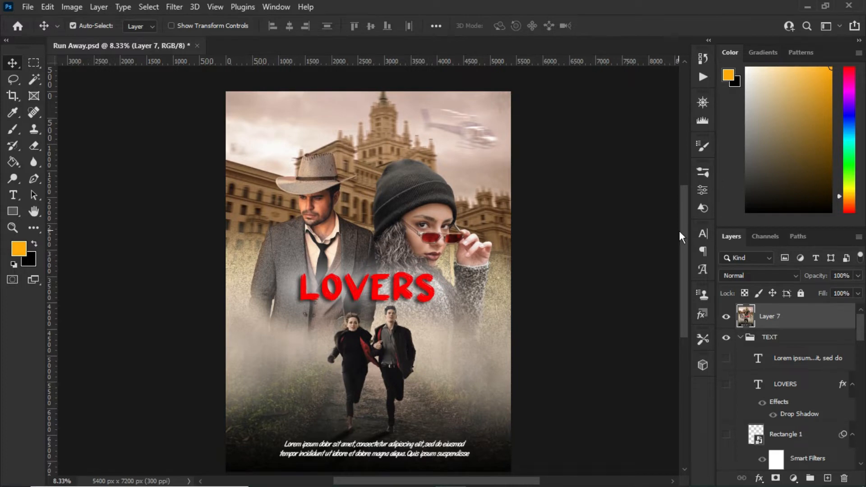
Examine the source photos available for embedding in the Podcast Covers folder, without placing any
drag(683, 231, 685, 238)
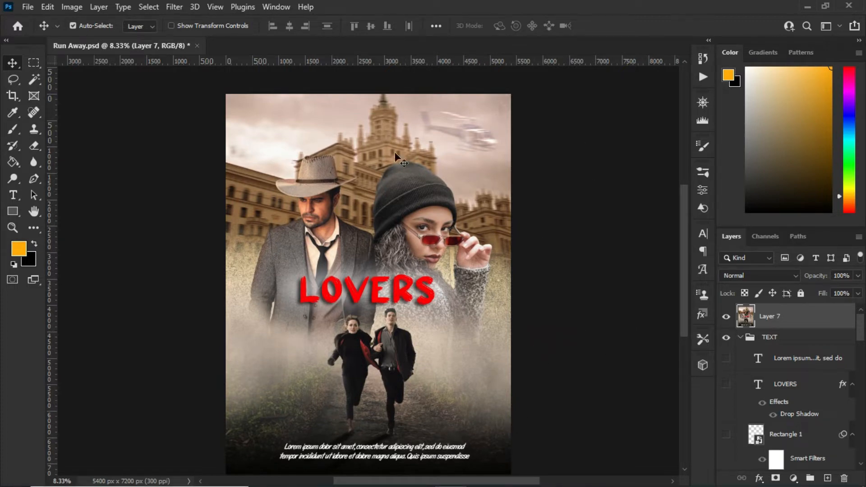
click(27, 7)
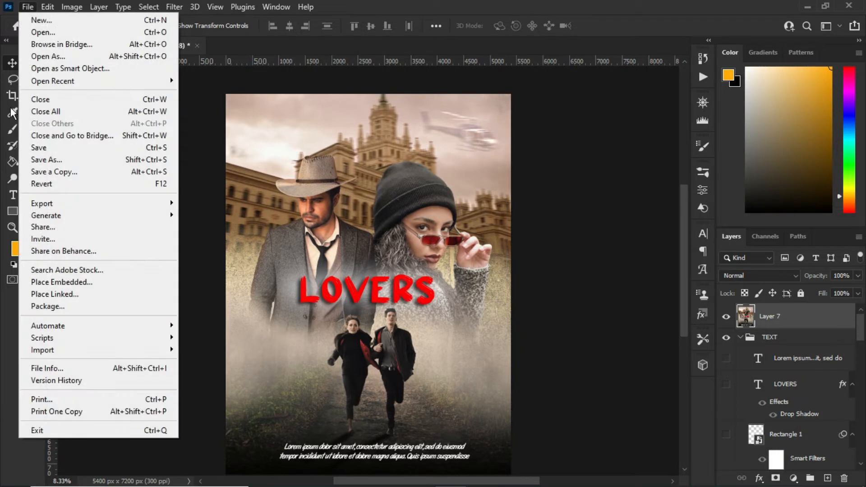
click(66, 283)
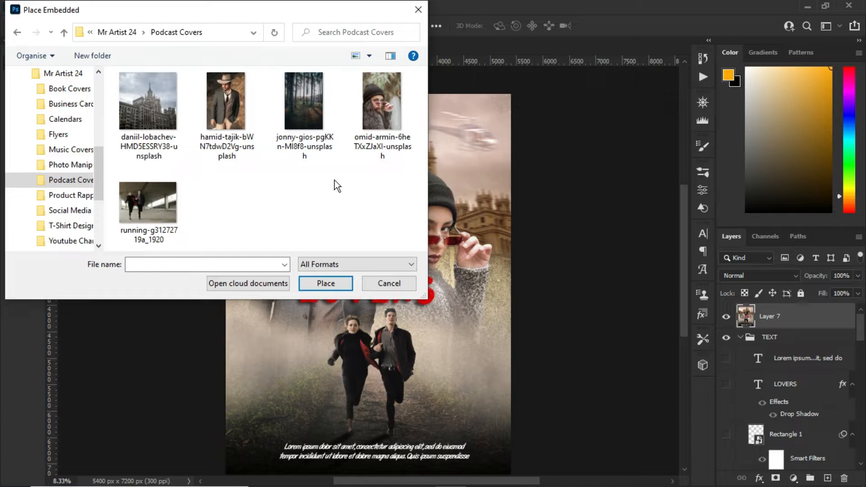
click(404, 288)
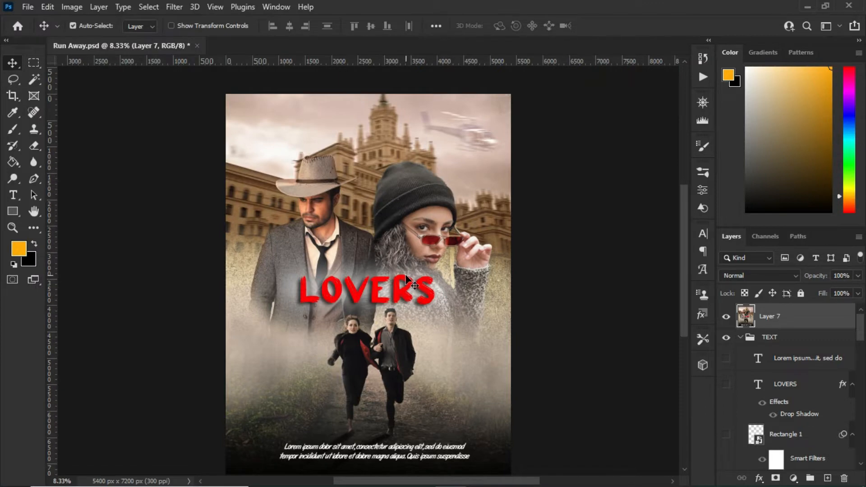
Hide Layer 7, which holds the finished poster image
scroll(424, 273, down, 1)
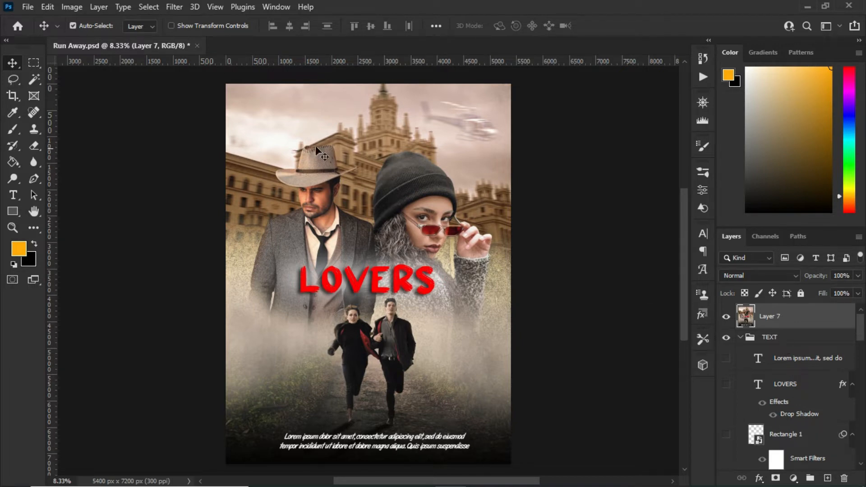
click(726, 317)
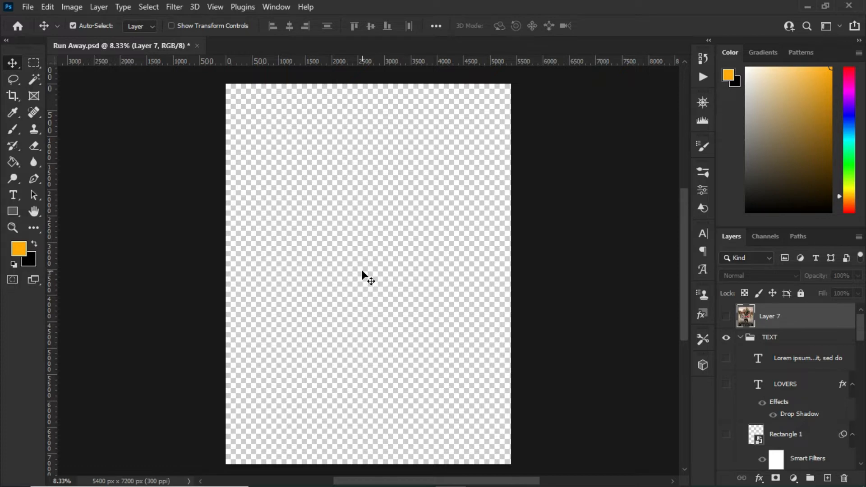
Examine the 18 x 24 in, 300 ppi Poster preset among the Art & Illustration presets for a new document
key(ctrl+n)
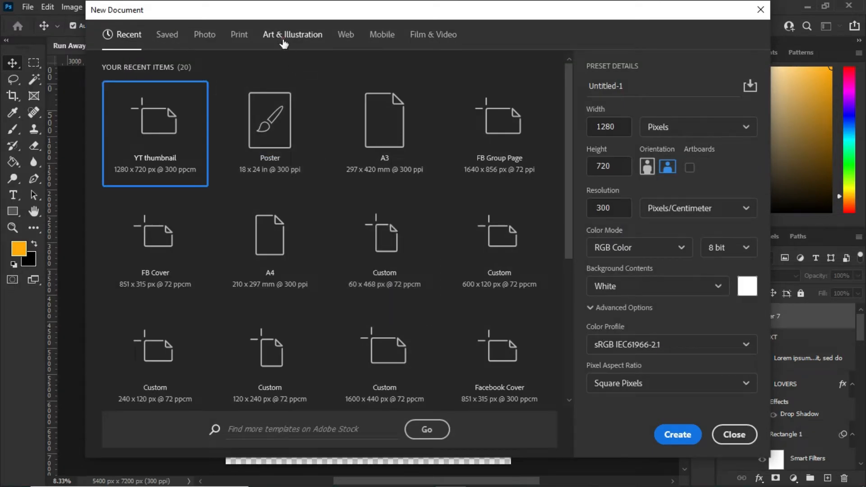
click(284, 37)
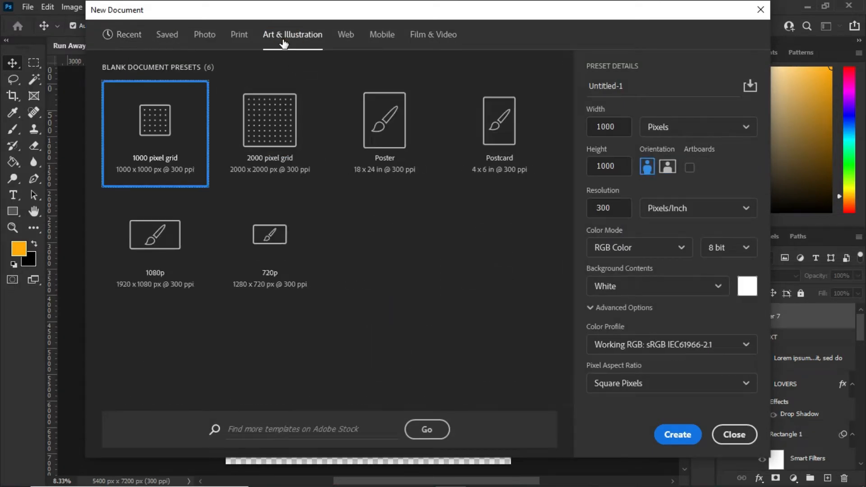
click(395, 139)
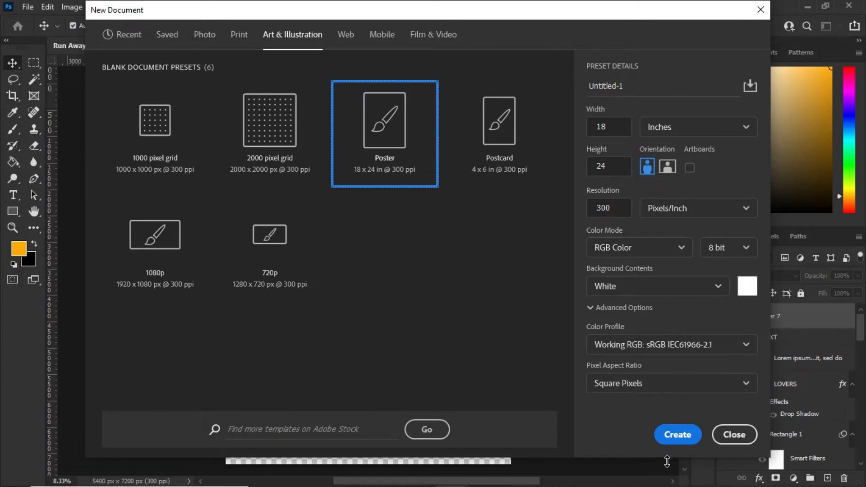
click(677, 434)
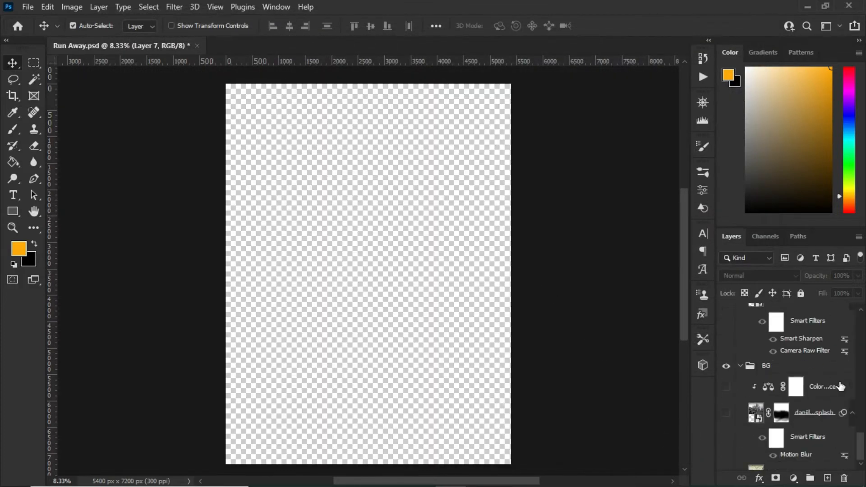
Show the BG 1 texture layer and the masked building photo layer above it in the BG group
scroll(840, 386, down, 1)
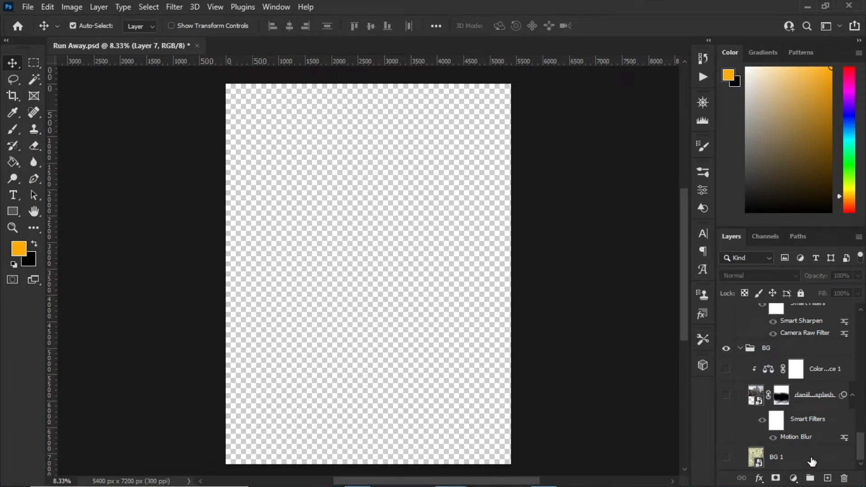
click(812, 460)
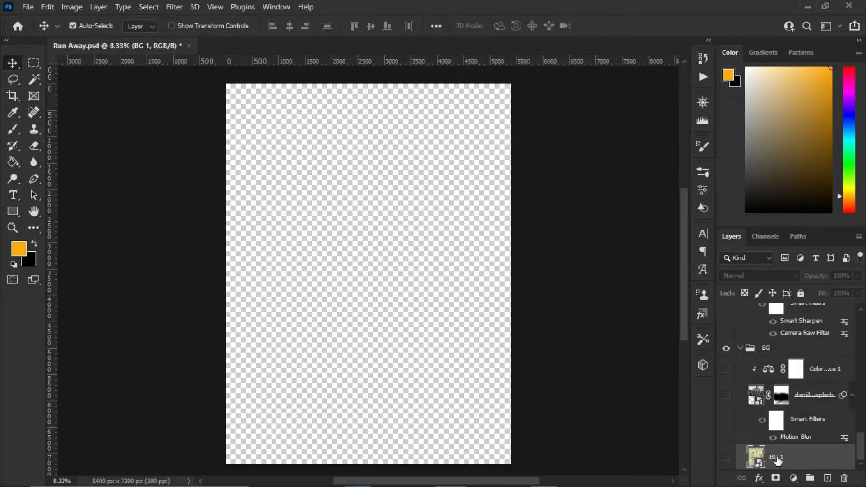
click(727, 458)
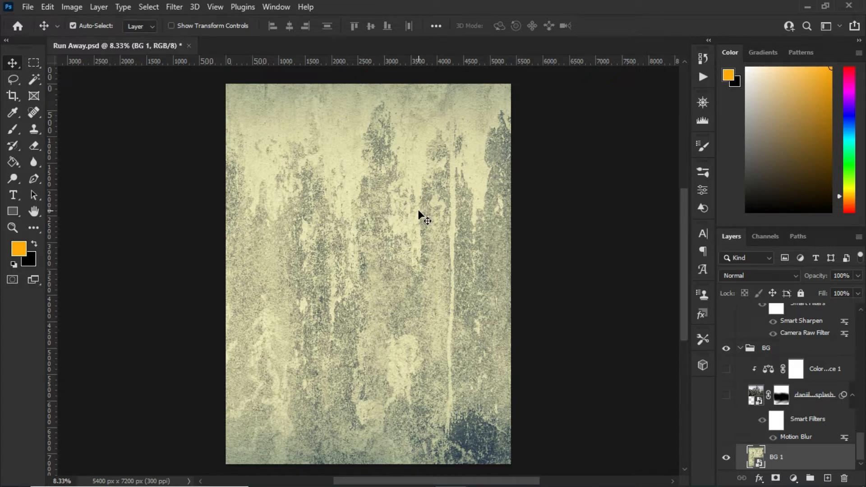
click(809, 395)
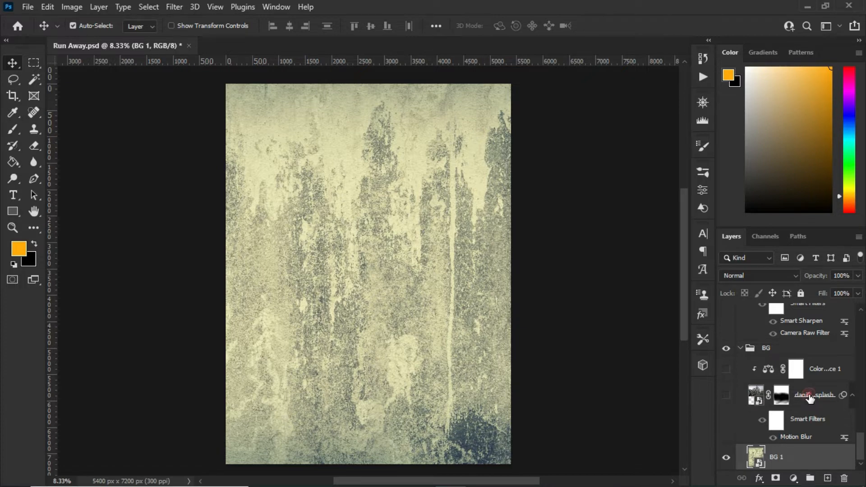
click(726, 396)
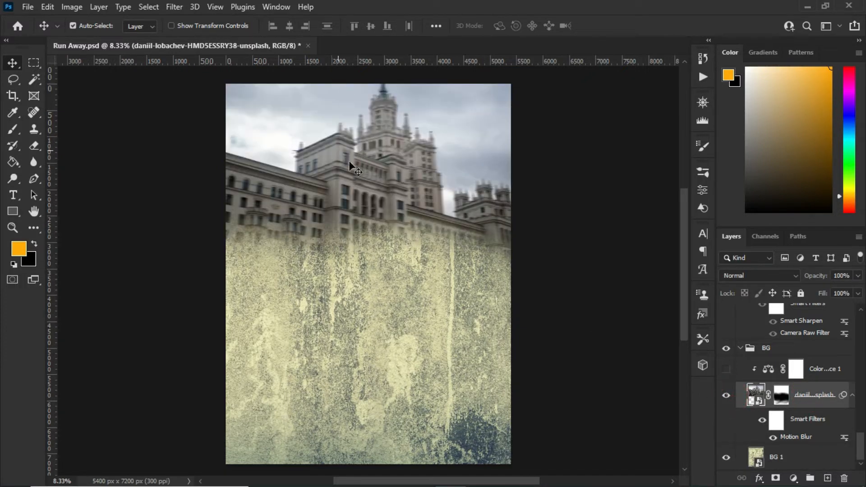
Hide the building photo's smart filters and try a Motion Blur with angle 0° and distance 106 pixels on it
click(762, 421)
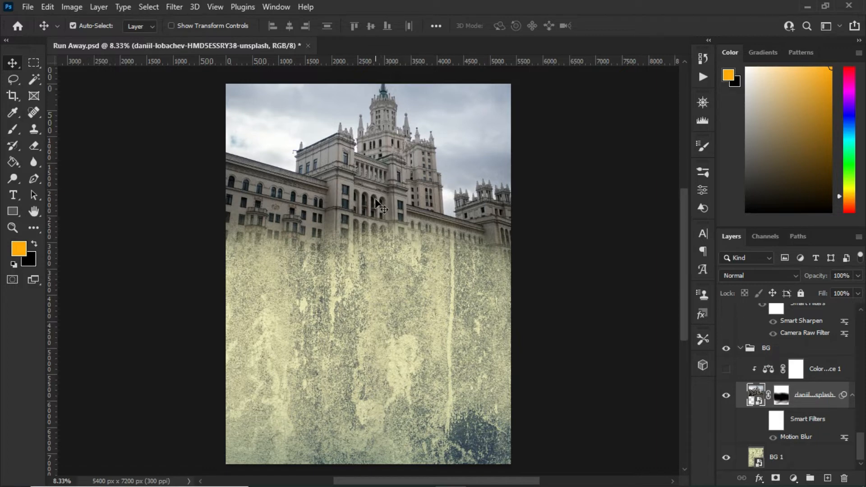
click(174, 7)
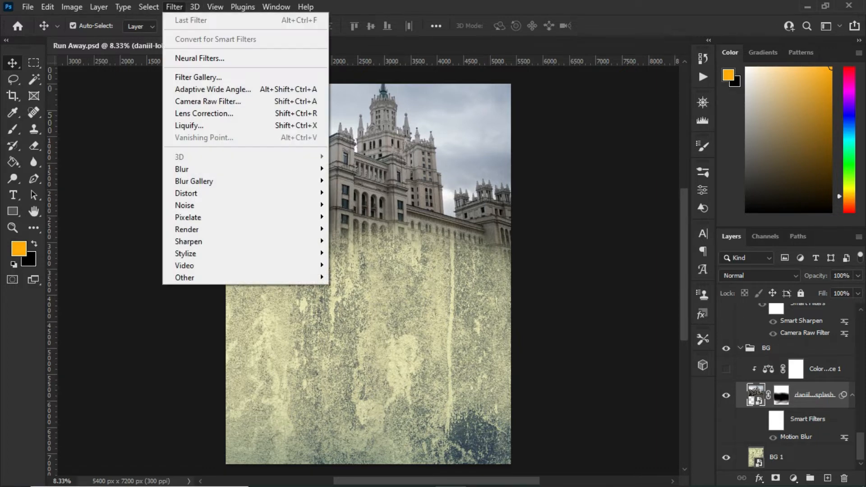
mouse_move(202, 171)
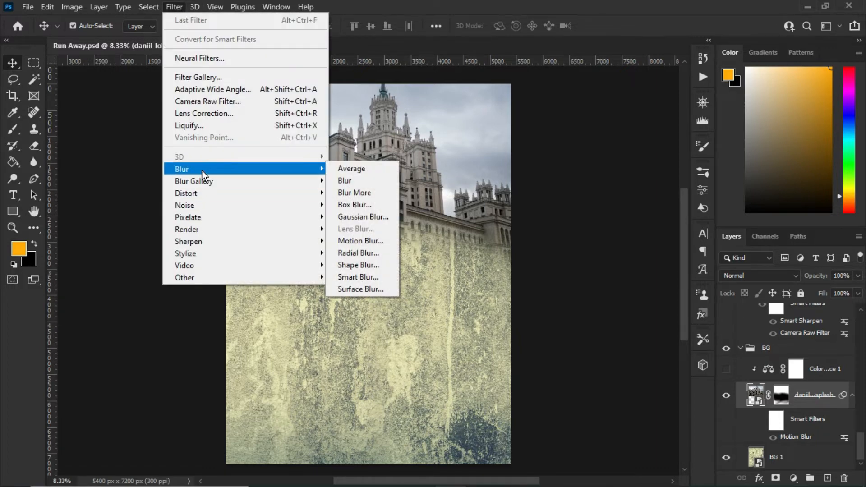
click(360, 241)
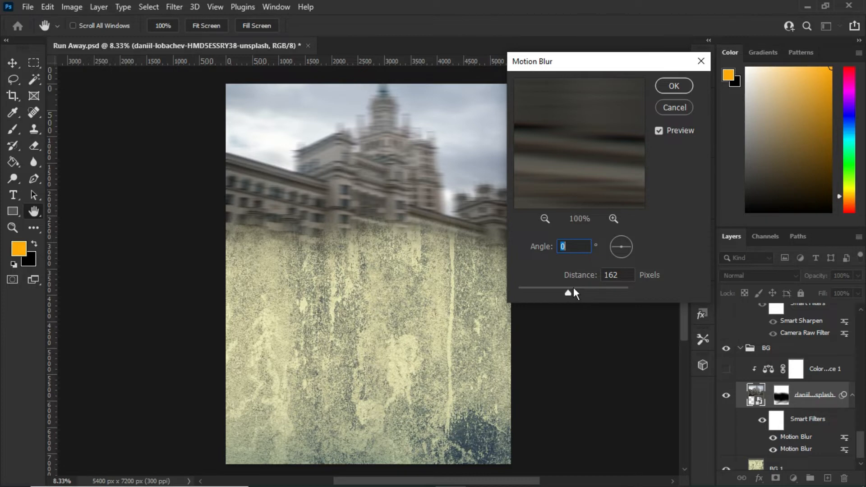
mouse_move(565, 291)
mouse_down()
mouse_move(573, 298)
mouse_move(528, 285)
mouse_move(597, 295)
mouse_move(556, 292)
mouse_up()
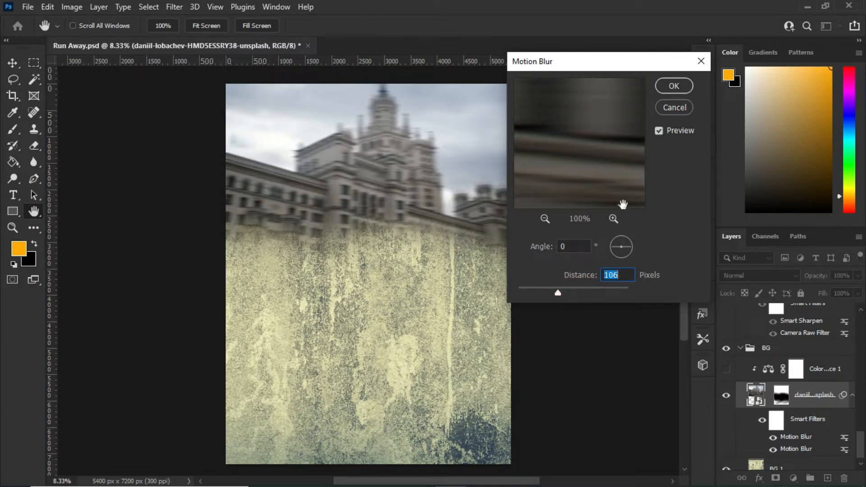
click(673, 85)
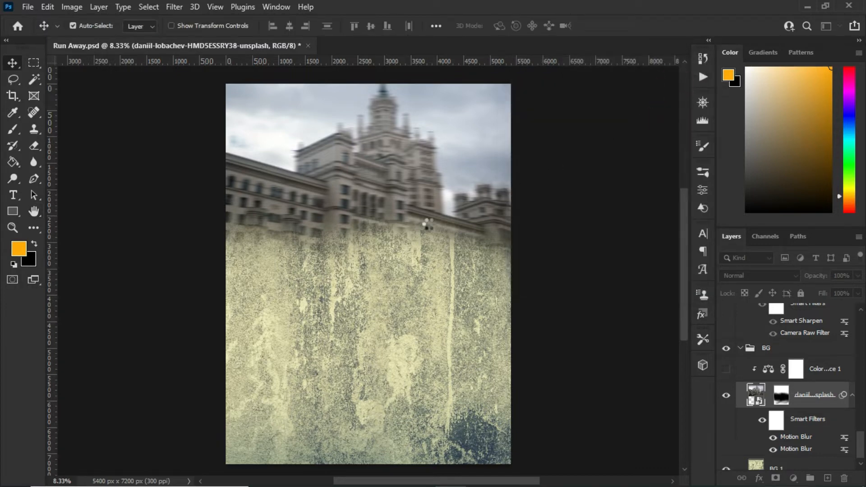
Undo the added Motion Blur and turn the building photo's existing smart filters back on
key(ctrl+z)
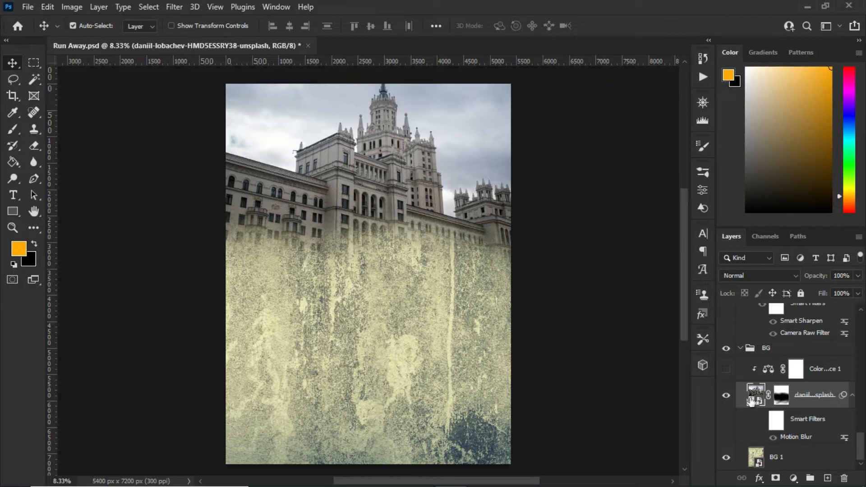
click(761, 420)
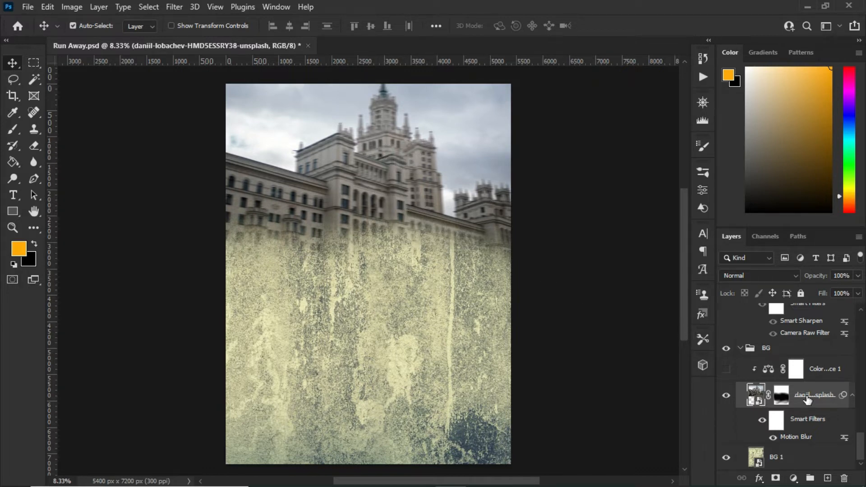
Show the Color Balance 1 adjustment layer clipped to the building photo in the BG group
scroll(807, 399, up, 1)
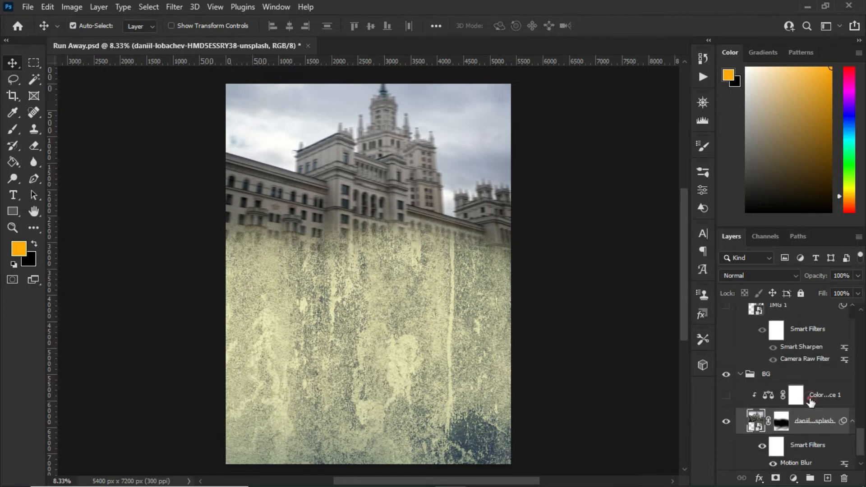
click(810, 401)
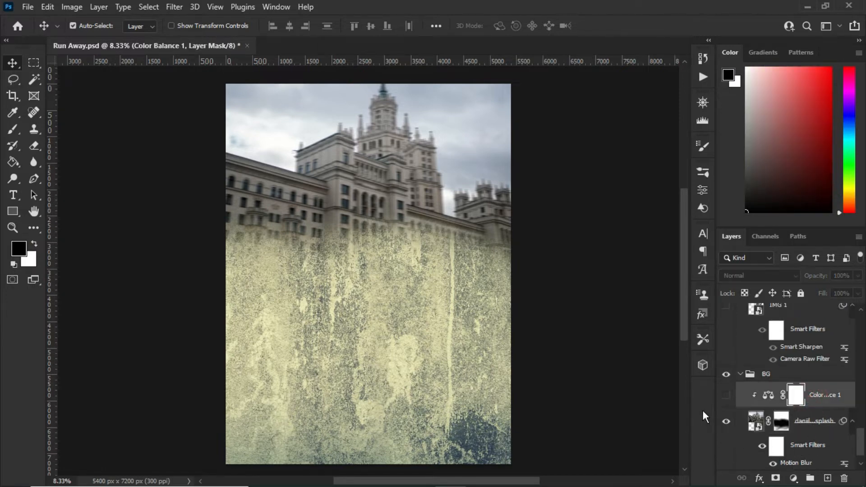
click(793, 478)
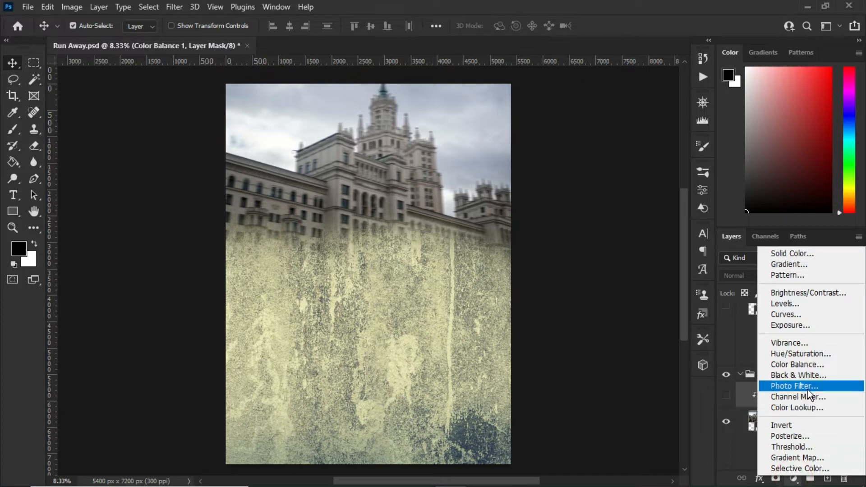
click(729, 431)
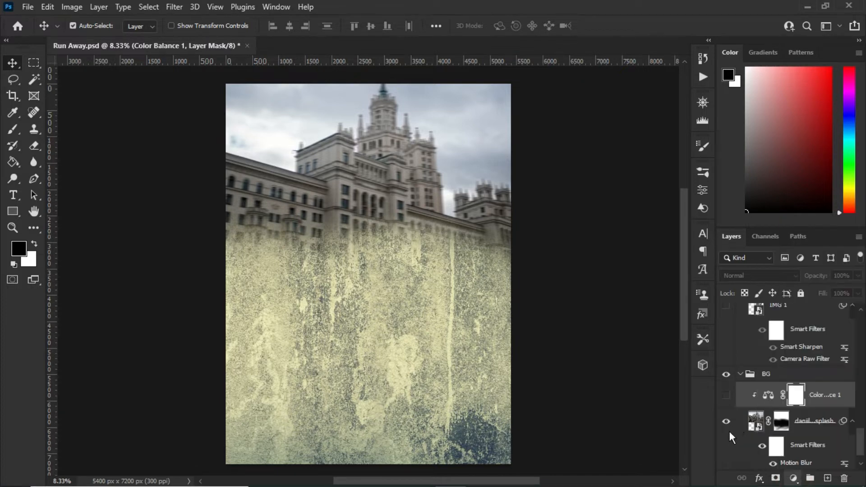
click(729, 395)
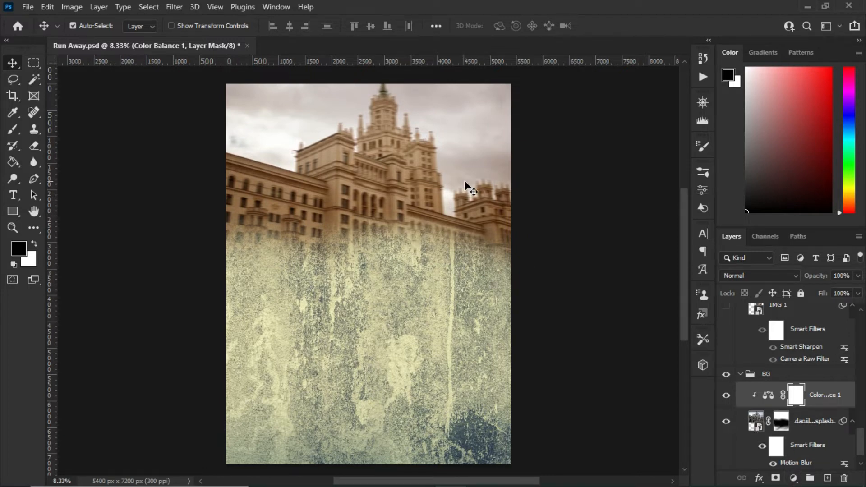
Add a trial Color Balance adjustment layer above Color Balance 1 and delete it together with its mask
click(794, 478)
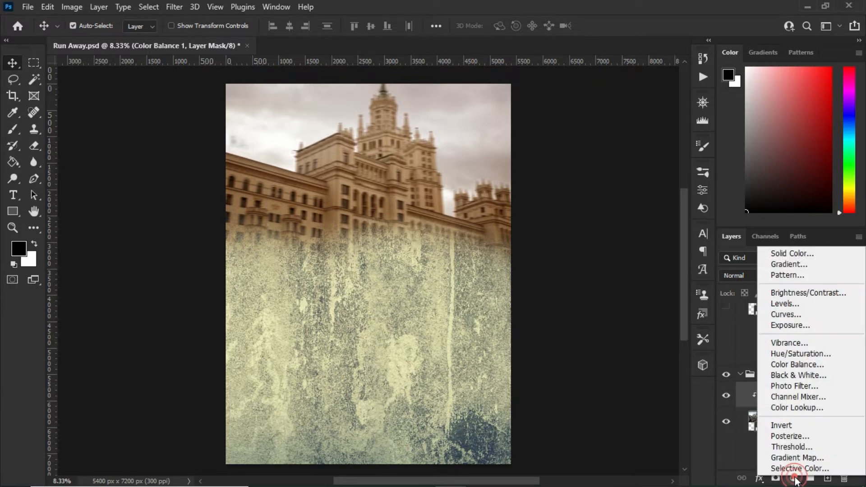
click(813, 363)
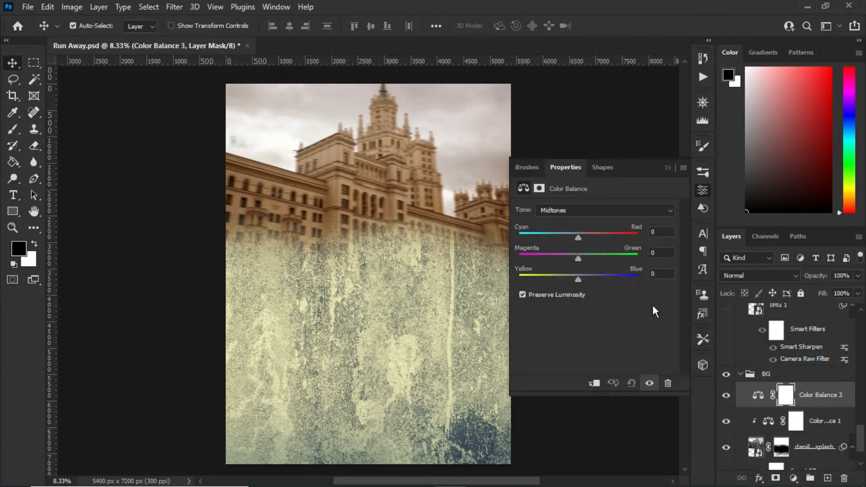
click(664, 168)
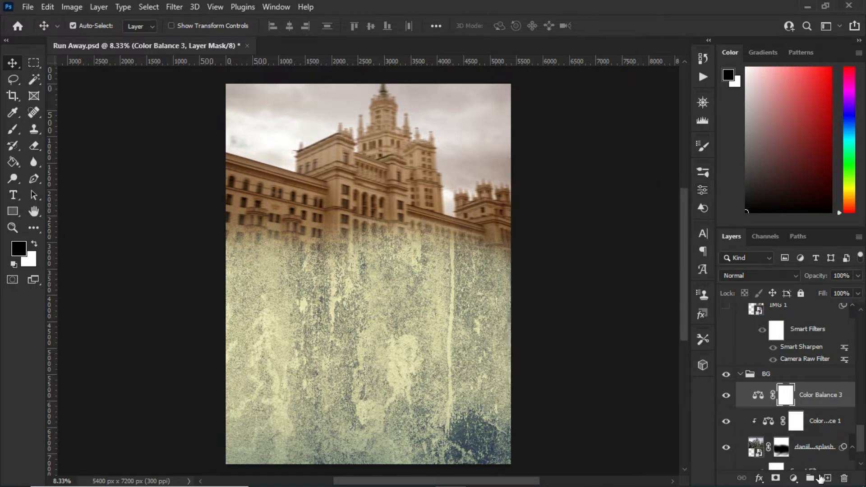
click(845, 479)
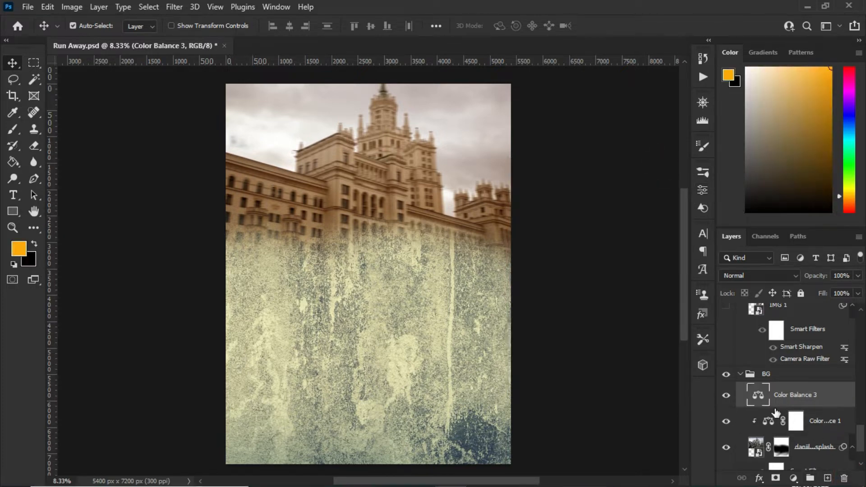
click(845, 479)
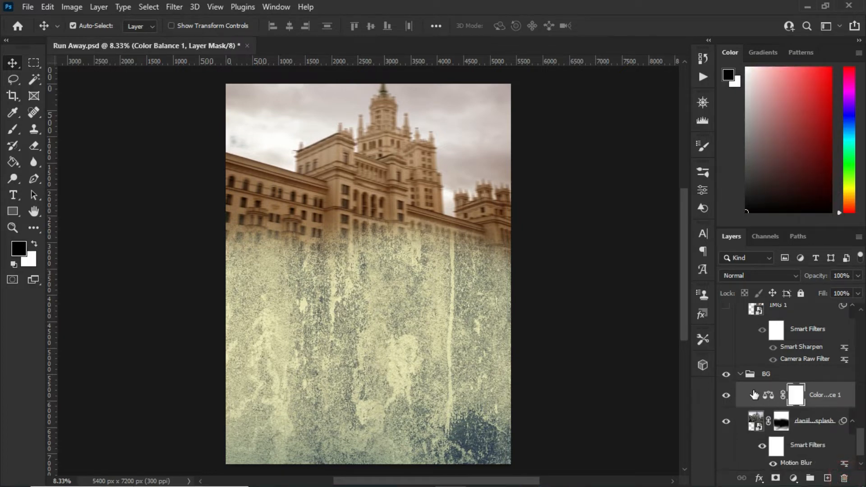
Examine the midtone settings of the Color Balance 1 adjustment clipped to the building photo
double_click(767, 396)
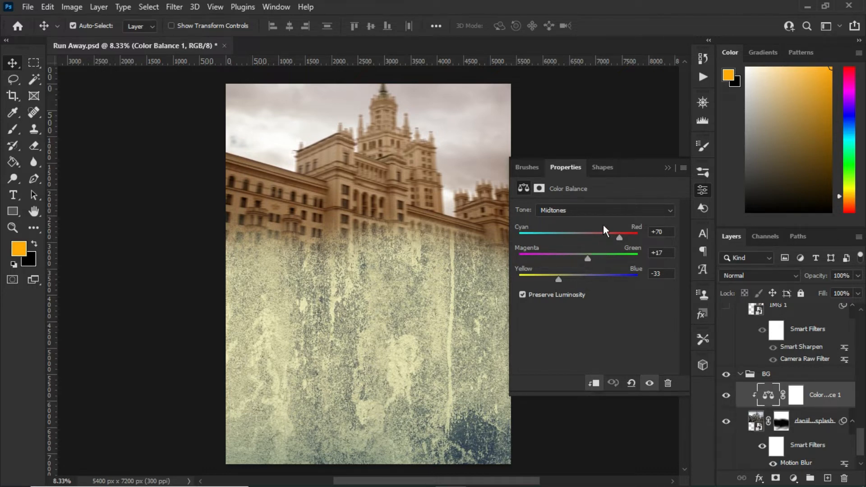
click(668, 168)
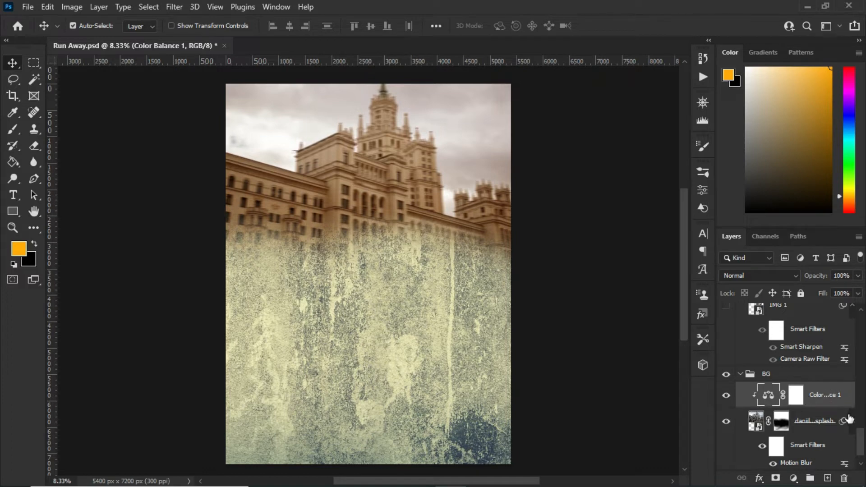
Collapse the BG group and show the Clouds b/w layer in the CLOUDS group
click(740, 375)
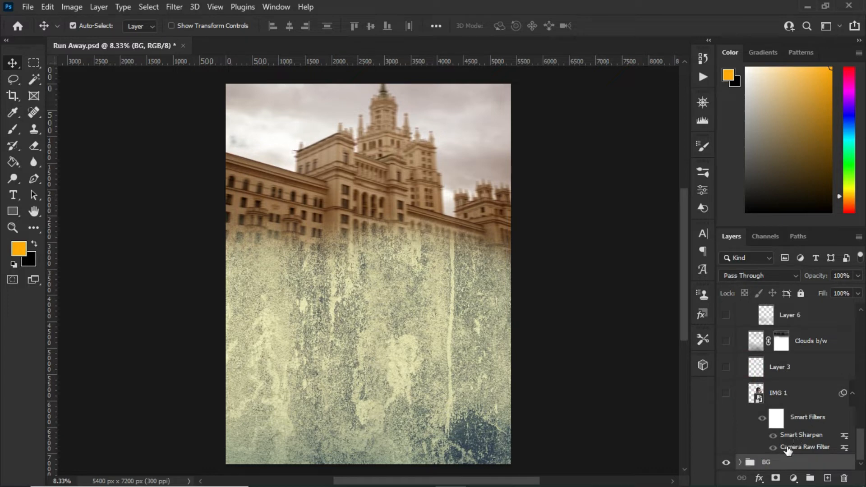
click(740, 462)
scroll(807, 415, up, 1)
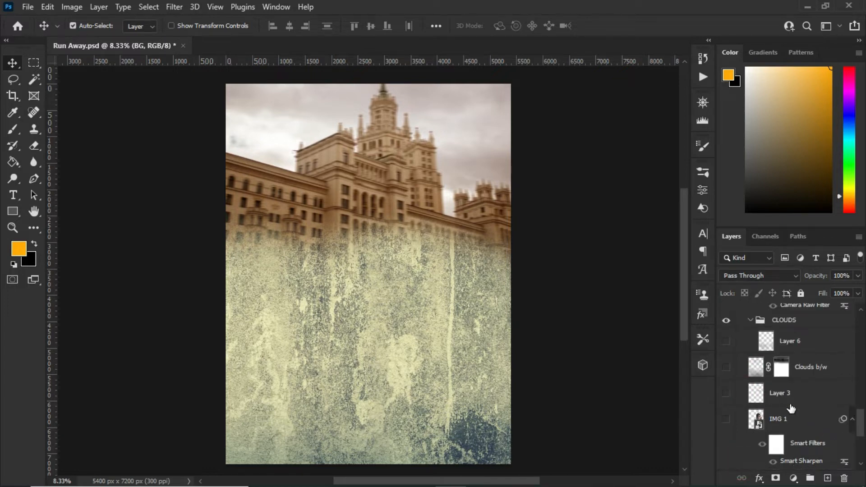
click(727, 367)
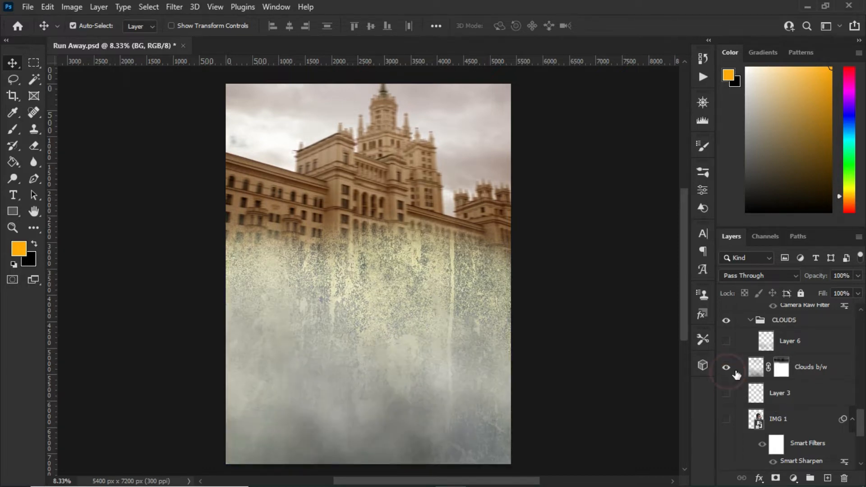
Add a new empty layer directly above Clouds b/w and switch to the Brush tool
click(829, 372)
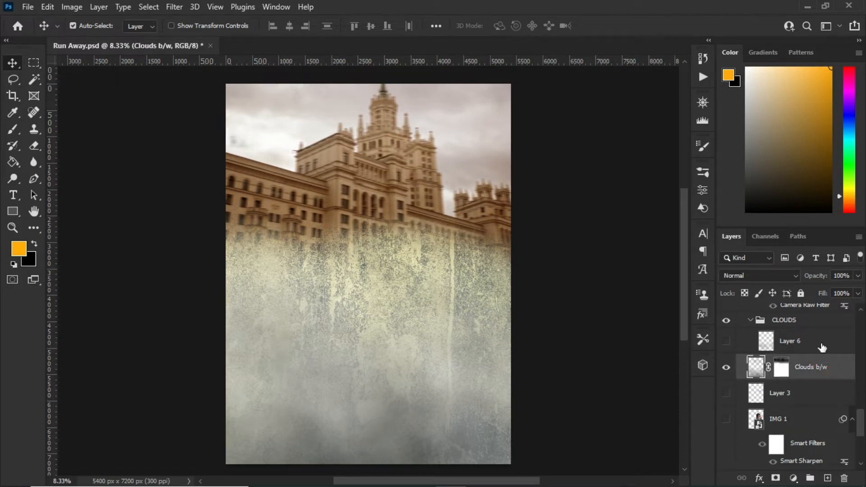
click(827, 479)
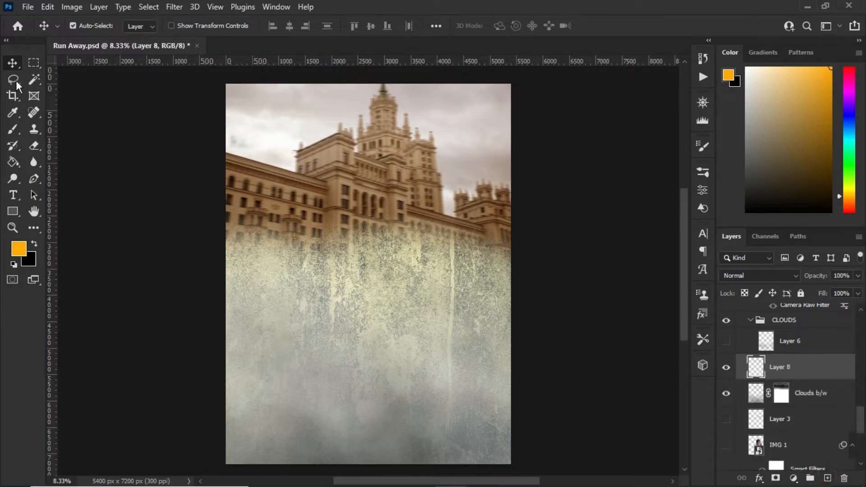
click(14, 131)
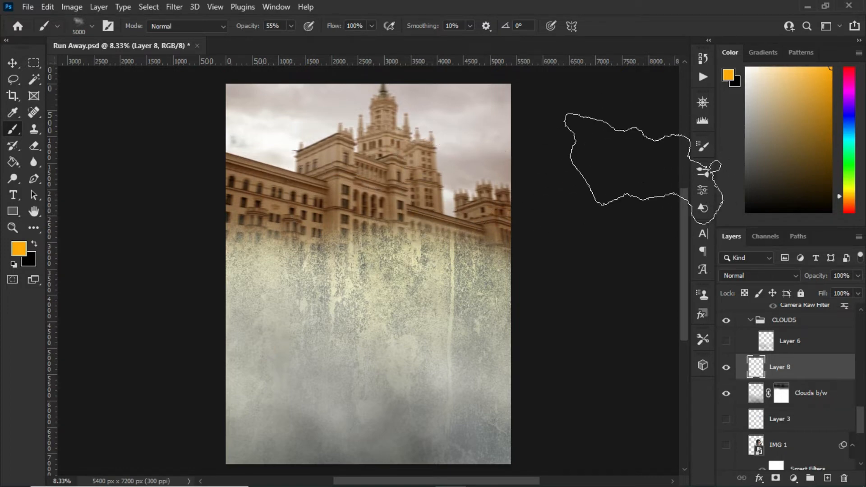
Enlarge the brush library and look through its Dry Media, Special Effects, Wet Media and MrArtist24_brushset folders
click(707, 174)
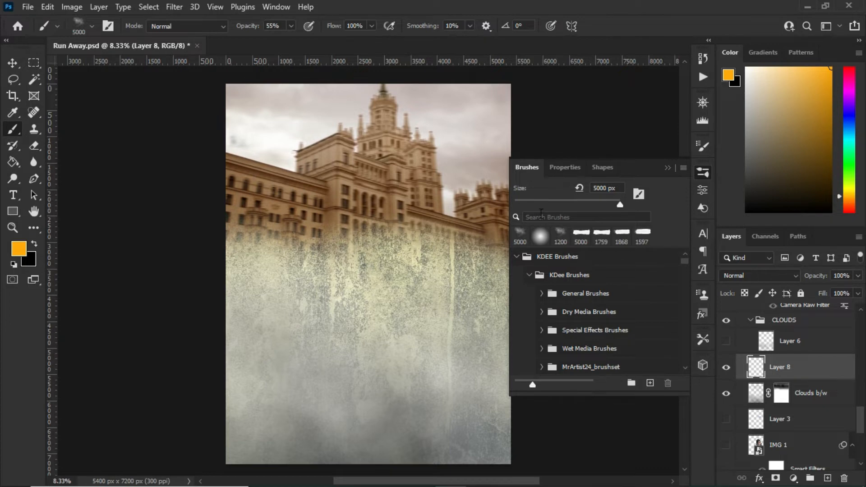
drag(605, 392, 604, 476)
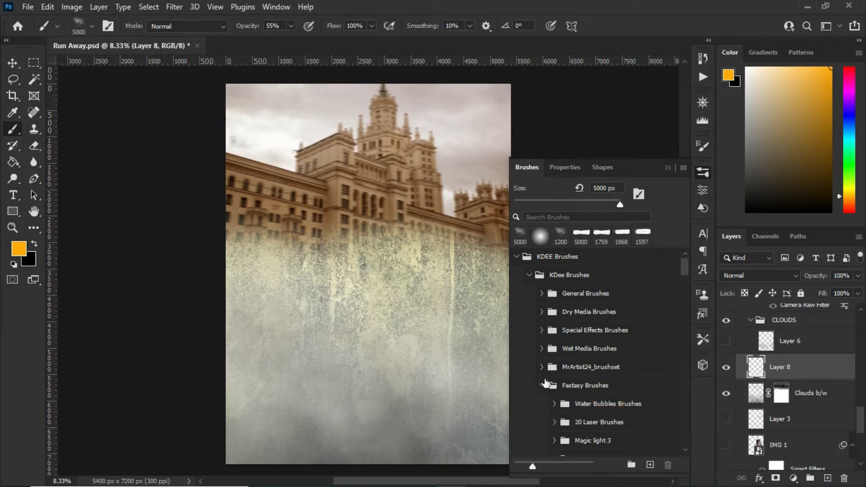
click(543, 367)
click(541, 349)
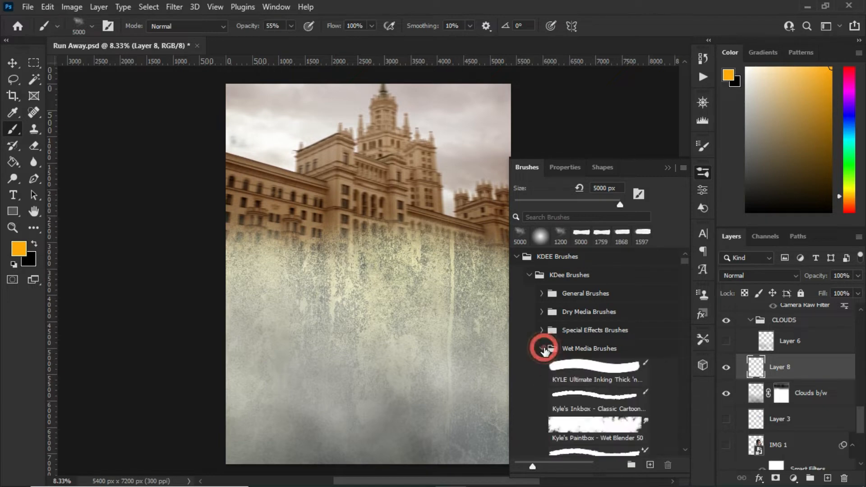
click(541, 330)
click(542, 312)
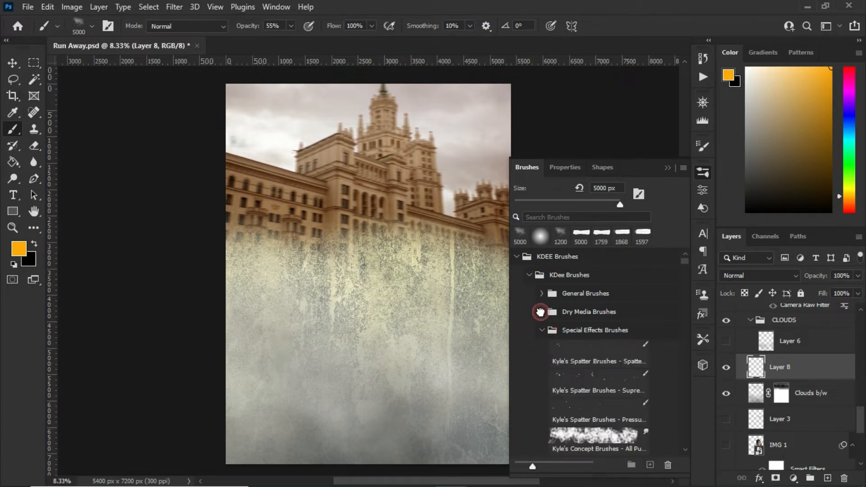
click(541, 312)
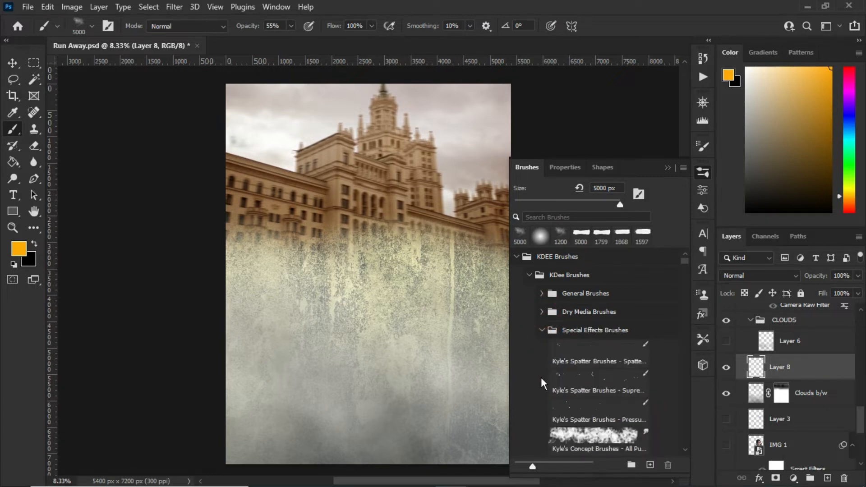
click(541, 331)
click(542, 348)
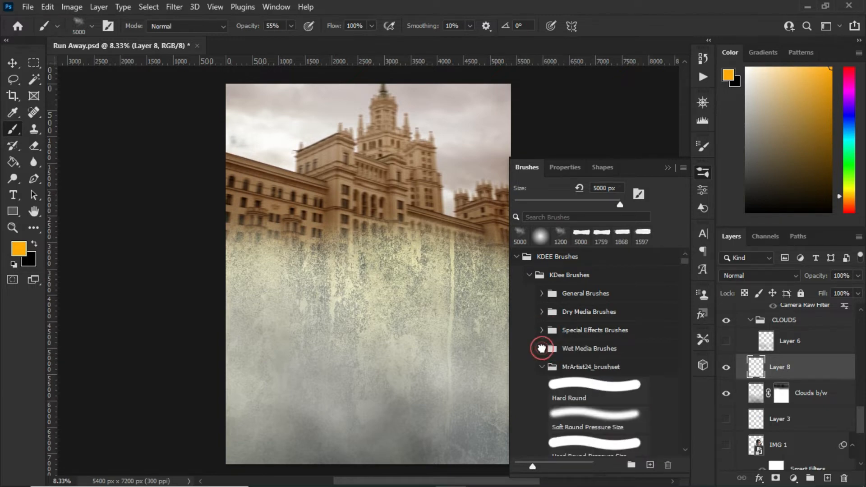
click(543, 364)
Look further down the brush library, collapsing 20 Splarkler Brushes 3, Medical Brushes, Brush Stoke Hedygraphics and Mist_Fog_Smoke_Cloud_Brush
scroll(656, 323, down, 3)
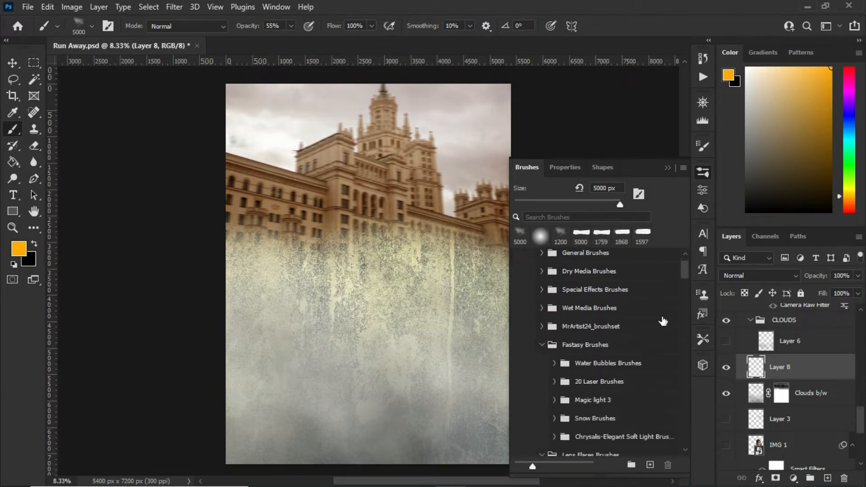
scroll(652, 324, down, 5)
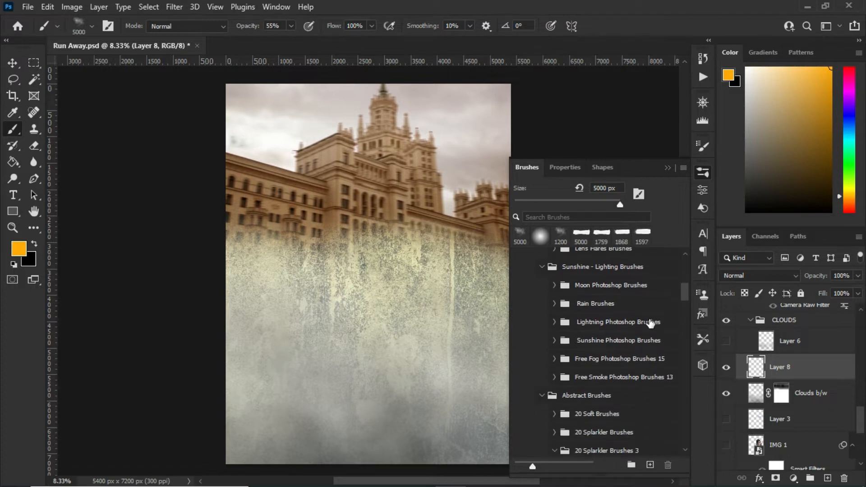
scroll(650, 324, down, 2)
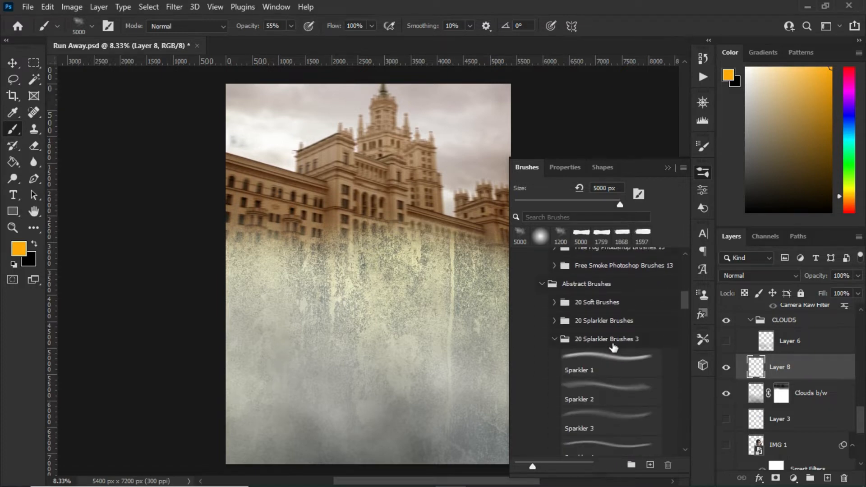
click(555, 339)
scroll(600, 345, down, 2)
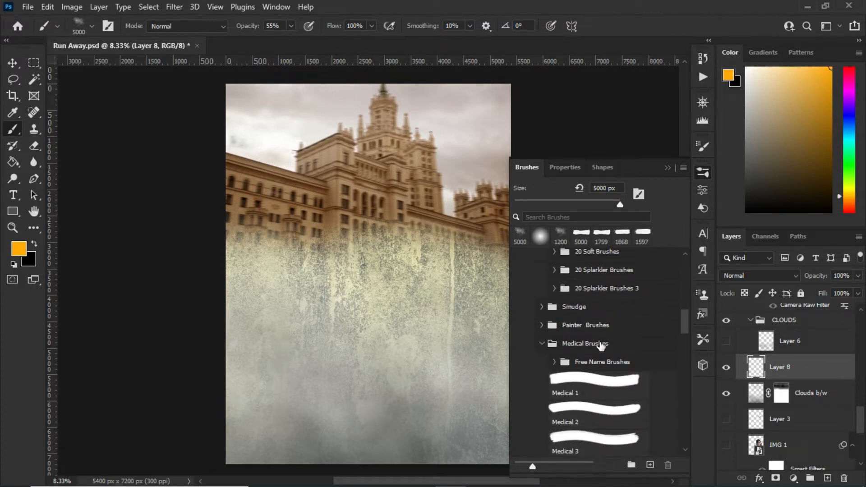
click(545, 346)
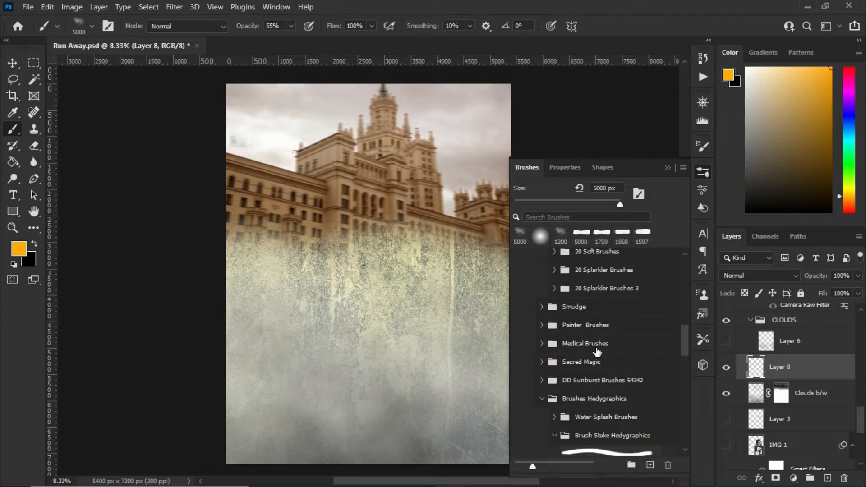
scroll(599, 350, down, 3)
scroll(597, 351, down, 2)
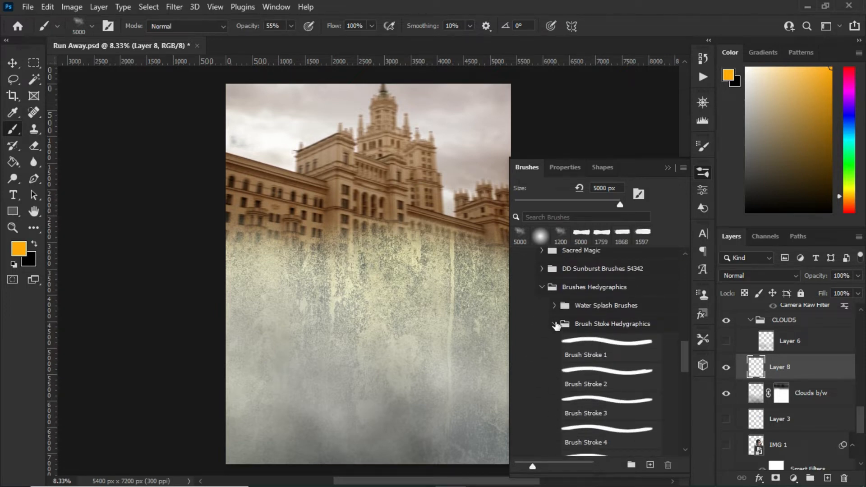
click(556, 325)
scroll(557, 357, down, 2)
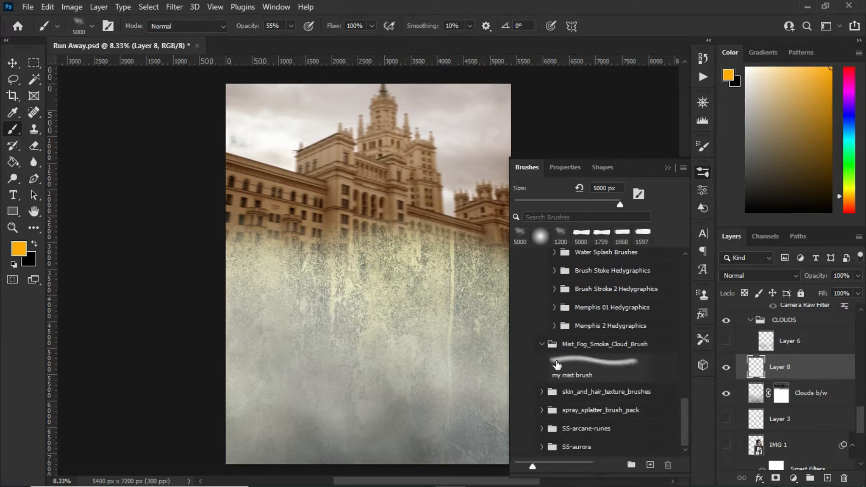
click(542, 344)
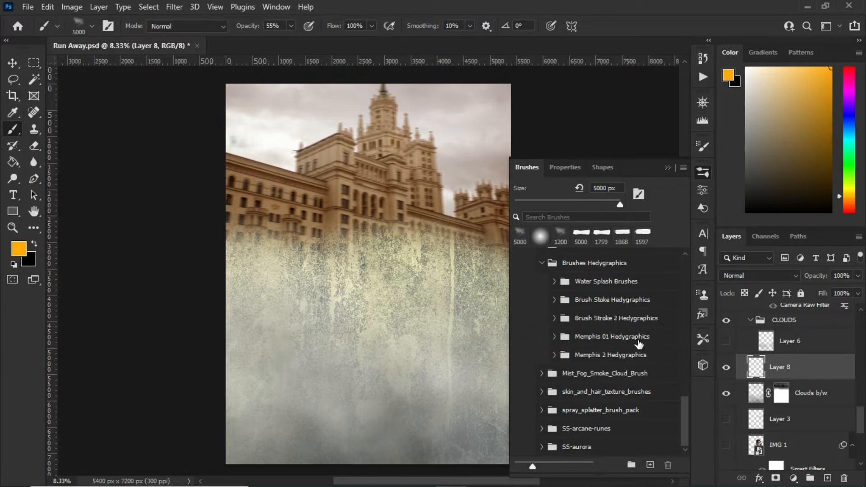
Choose the recently used 1200 px cloud-shaped brush and set the foreground color to white
scroll(638, 345, up, 1)
scroll(639, 336, up, 1)
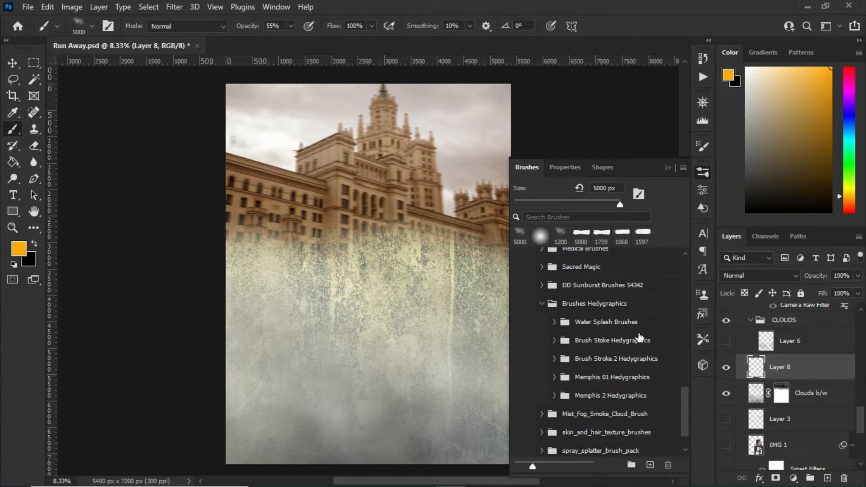
scroll(639, 336, up, 1)
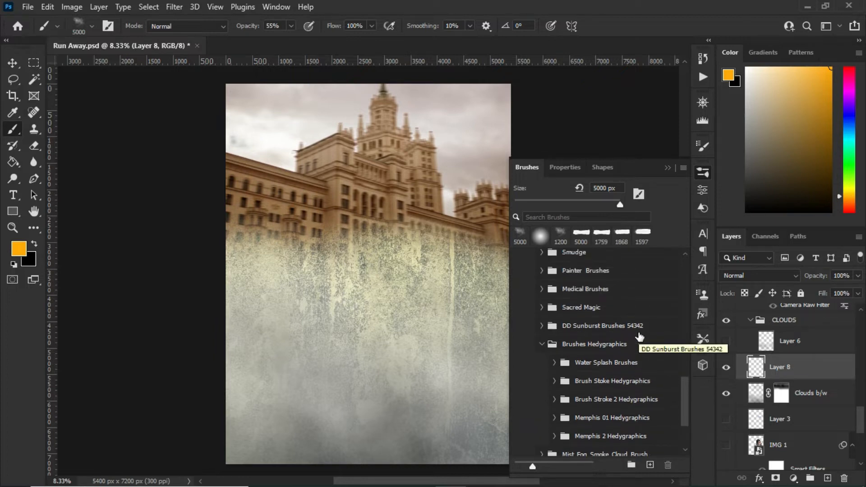
scroll(638, 336, up, 5)
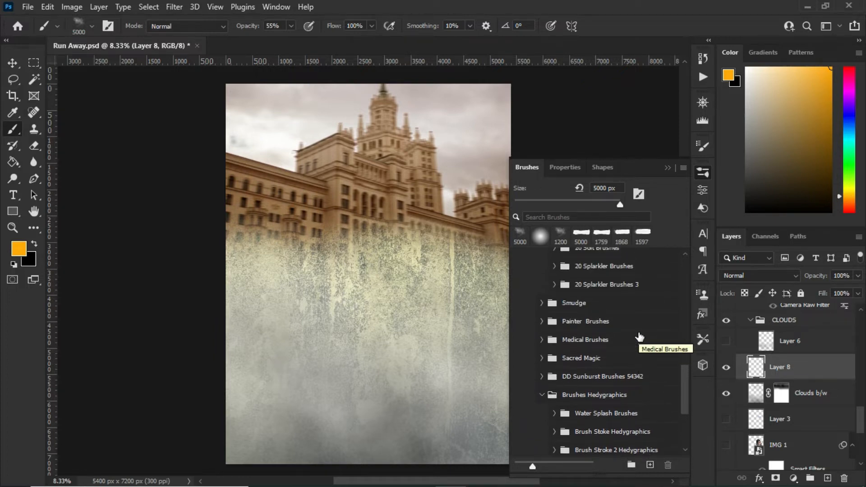
scroll(639, 332, up, 3)
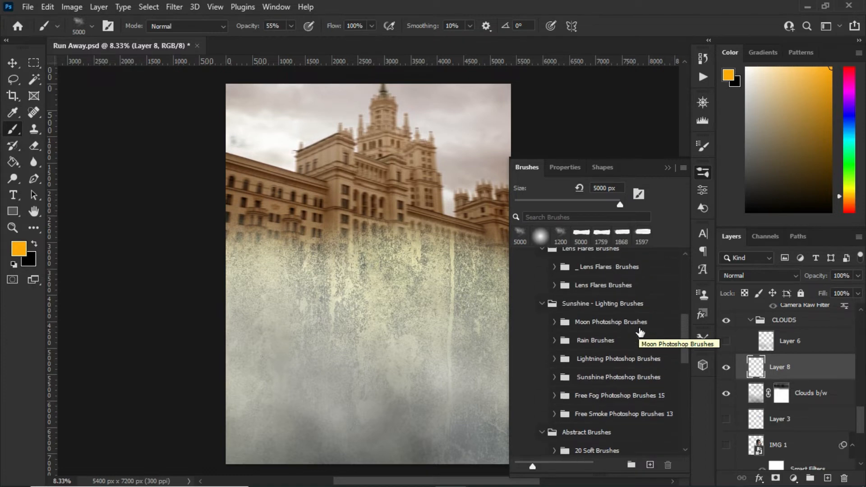
scroll(639, 334, up, 4)
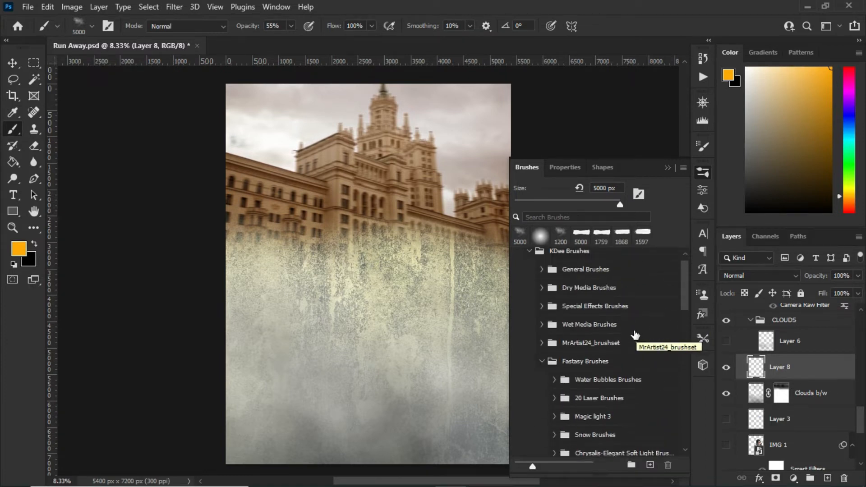
click(557, 238)
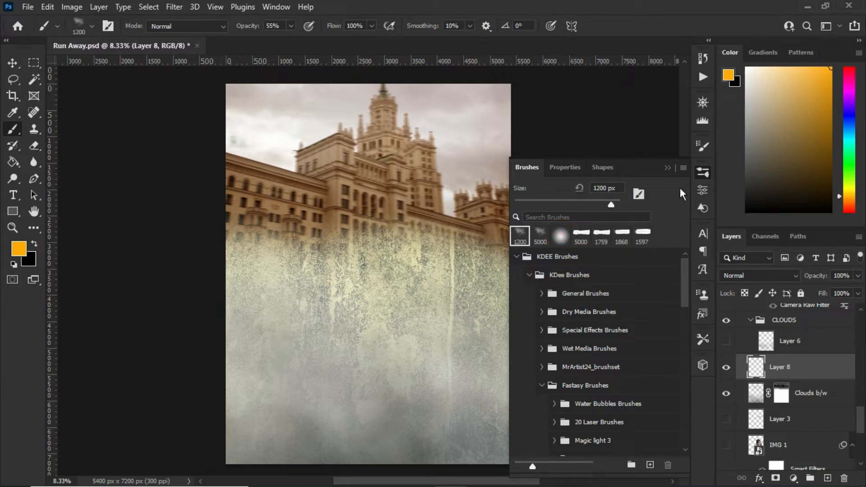
click(668, 167)
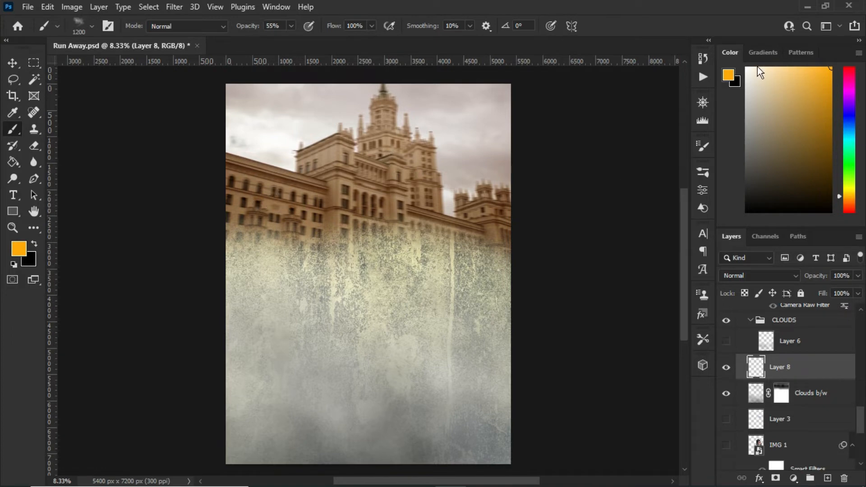
drag(752, 74, 747, 68)
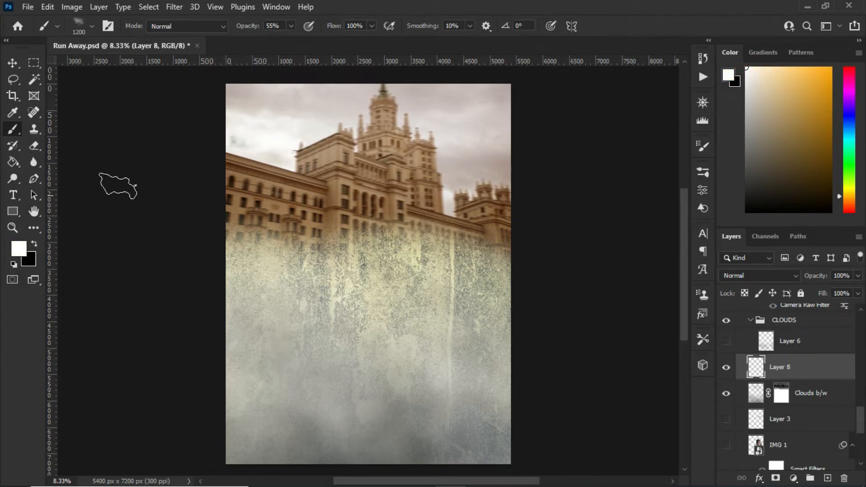
Try white dabs with the 1200 px cloud brush across the lower part of the building
click(297, 210)
click(362, 200)
click(467, 220)
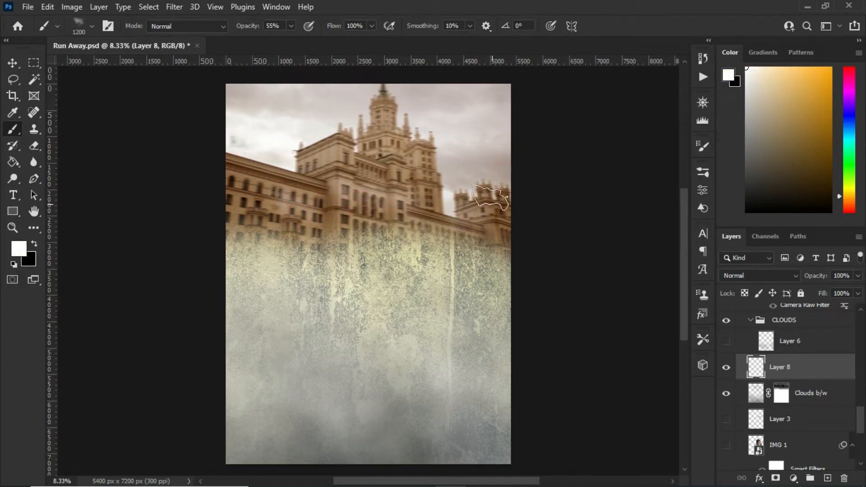
click(426, 234)
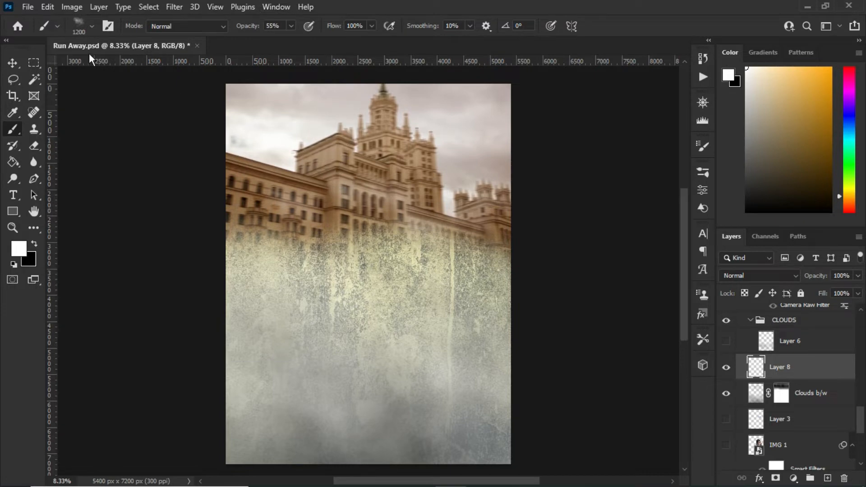
Try painting white and then black fog over the building with the 5000 px cloud-shaped brush
click(94, 26)
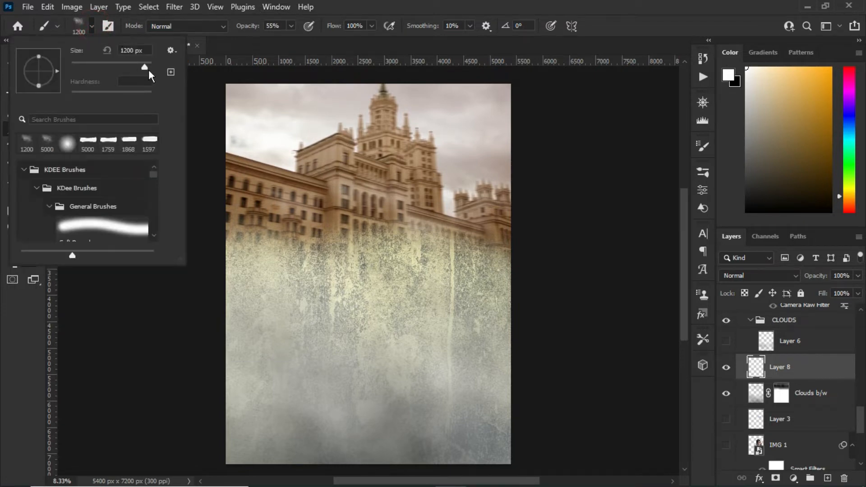
drag(146, 68, 147, 67)
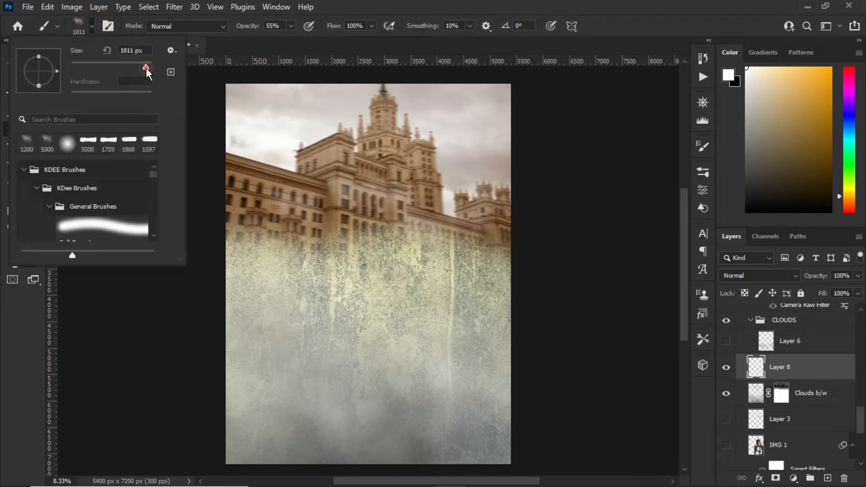
click(48, 144)
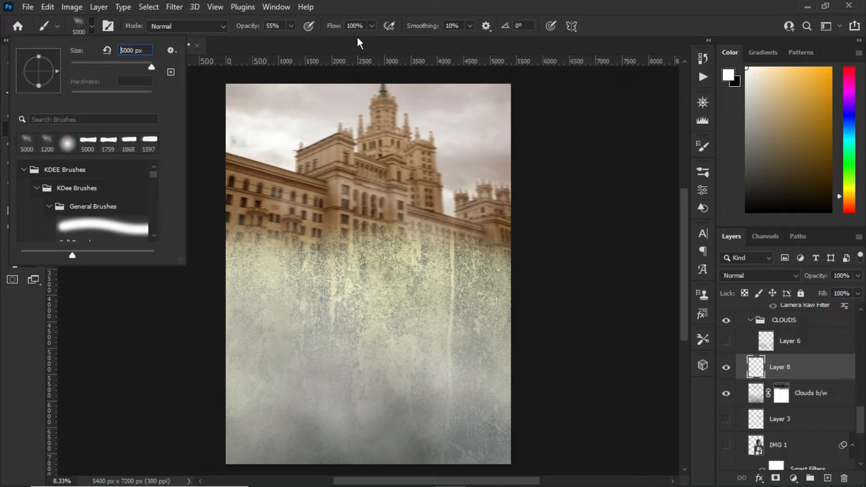
click(642, 31)
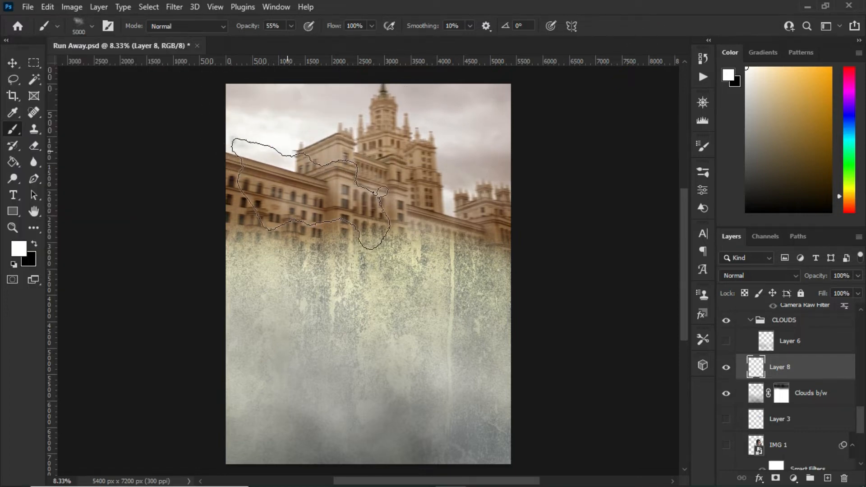
mouse_move(311, 194)
mouse_down()
mouse_move(396, 155)
mouse_move(435, 261)
mouse_move(242, 213)
mouse_move(352, 160)
mouse_up()
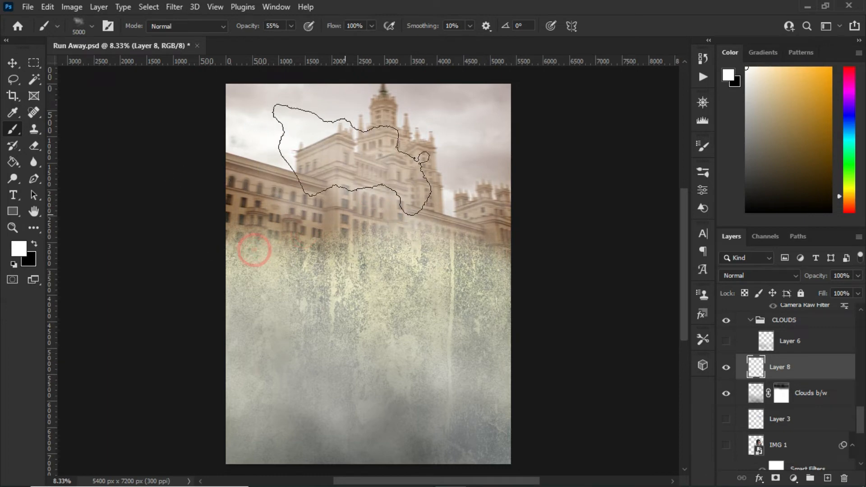
mouse_move(253, 249)
mouse_down()
mouse_move(512, 135)
mouse_move(290, 209)
mouse_move(470, 171)
mouse_move(496, 277)
mouse_move(451, 189)
mouse_up()
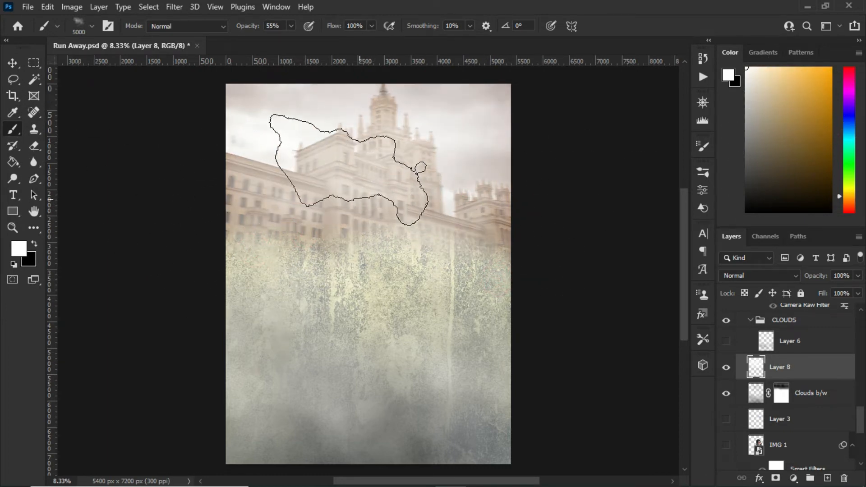
drag(777, 192, 710, 241)
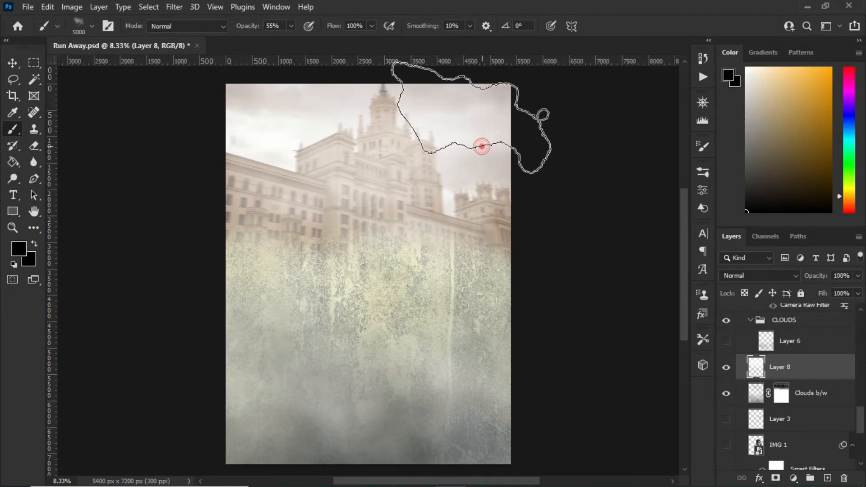
mouse_move(482, 146)
mouse_down()
mouse_move(466, 166)
mouse_move(392, 184)
mouse_move(253, 174)
mouse_move(350, 174)
mouse_up()
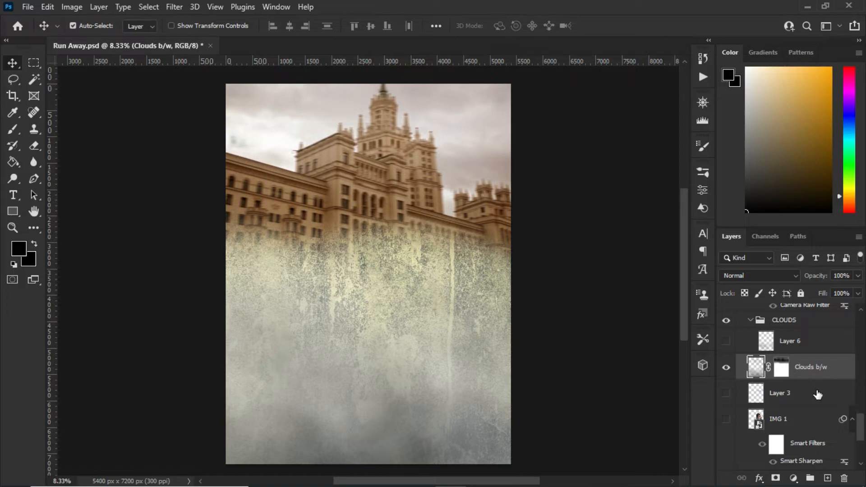
Make the IMG 1 layer with the woman in the beanie visible on the poster
scroll(816, 390, down, 3)
scroll(817, 392, up, 3)
scroll(818, 392, down, 2)
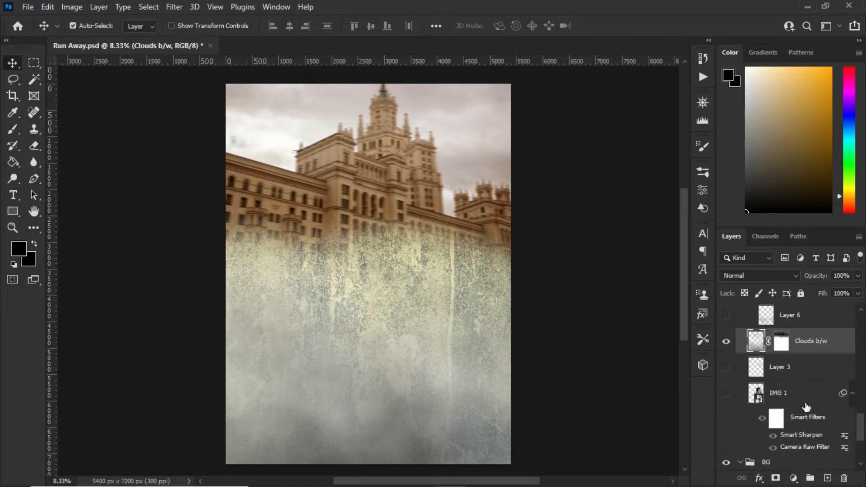
click(771, 417)
click(726, 392)
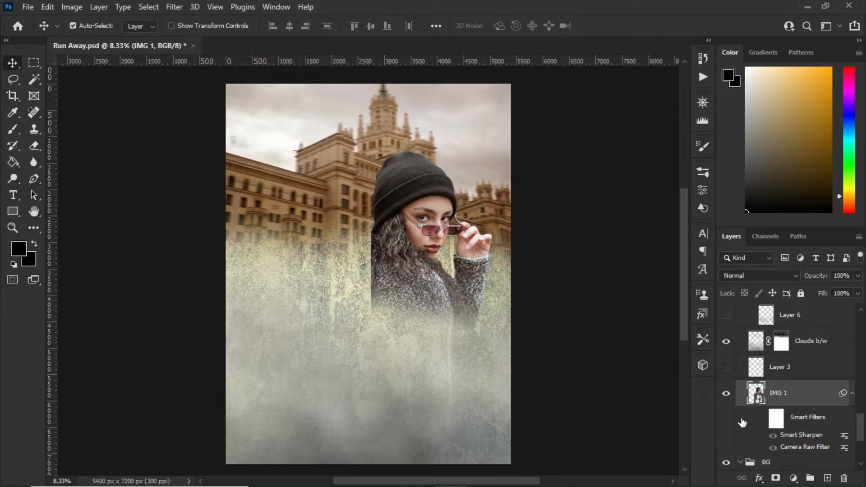
Make the IMG 2 layer with the man in the hat visible beside the woman
scroll(779, 396, up, 3)
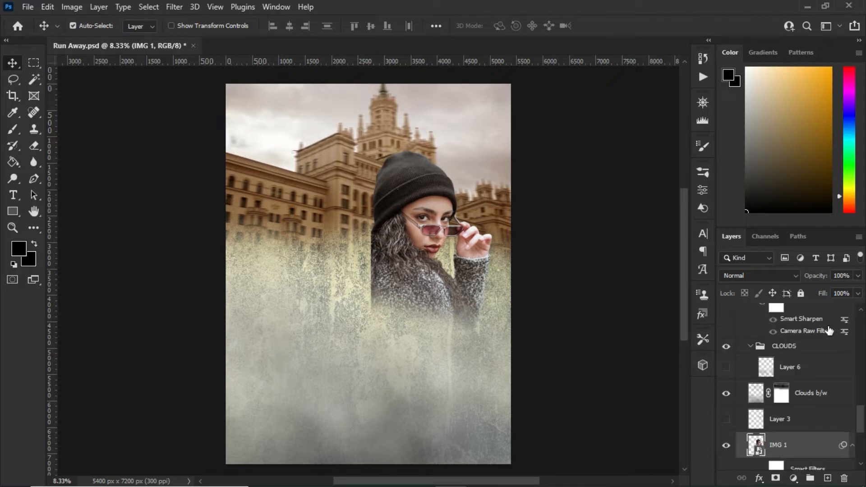
scroll(782, 394, up, 2)
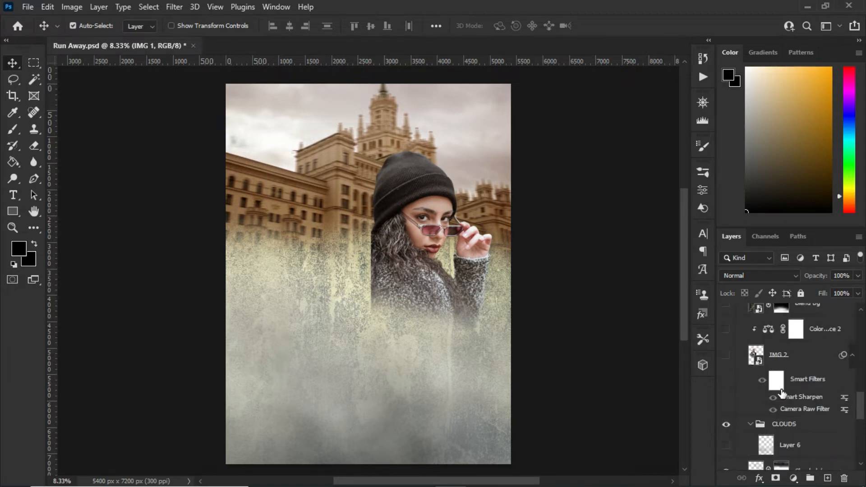
scroll(768, 383, up, 5)
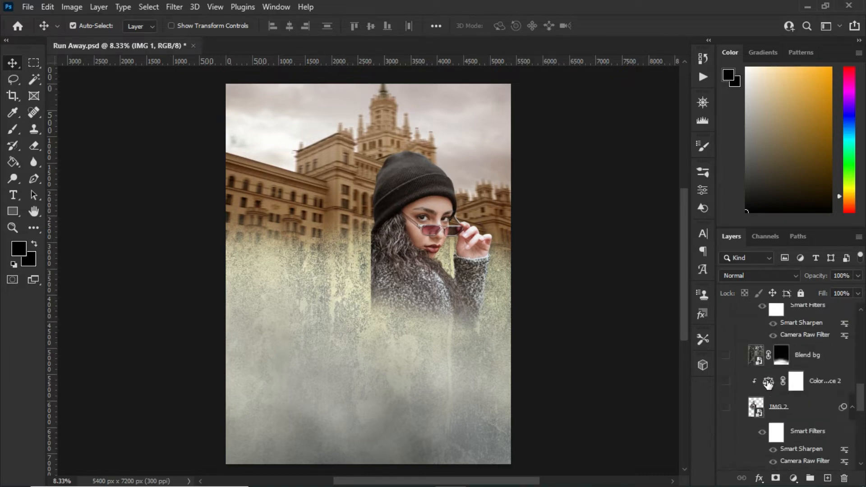
click(741, 414)
click(726, 407)
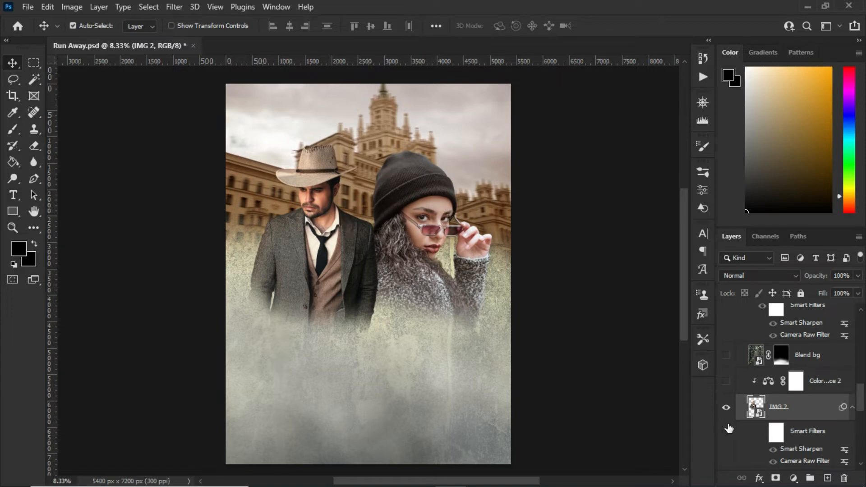
Show the Blend bg layer to add the path at the poster's foot, and select its layer mask
scroll(750, 403, down, 2)
scroll(750, 405, up, 1)
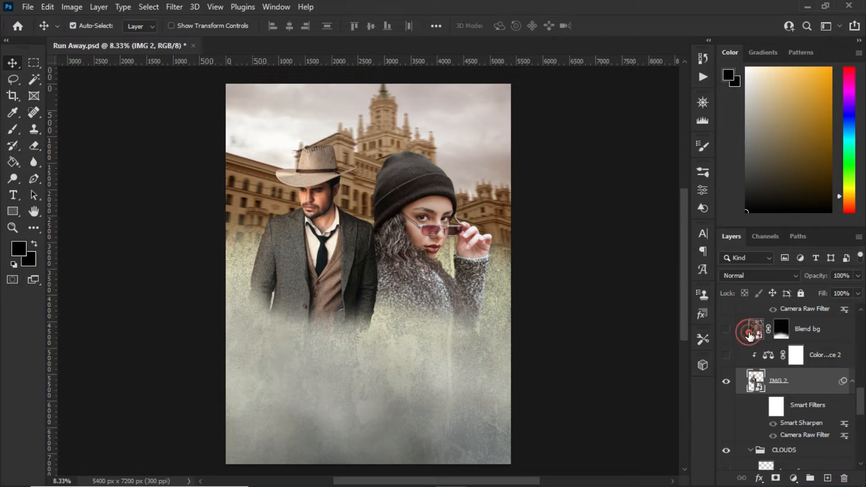
click(745, 336)
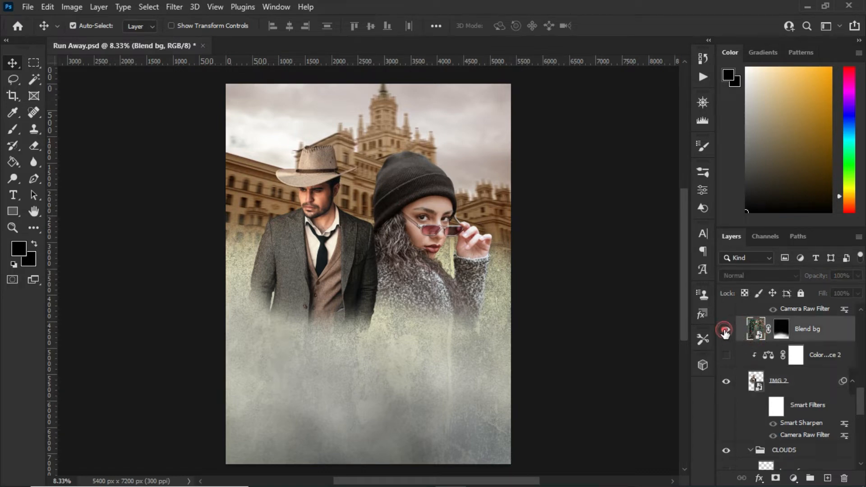
click(726, 330)
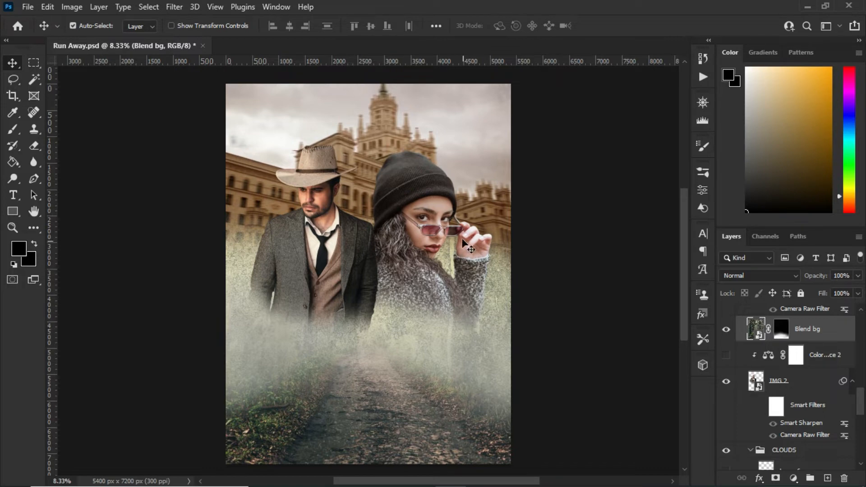
click(387, 446)
click(787, 336)
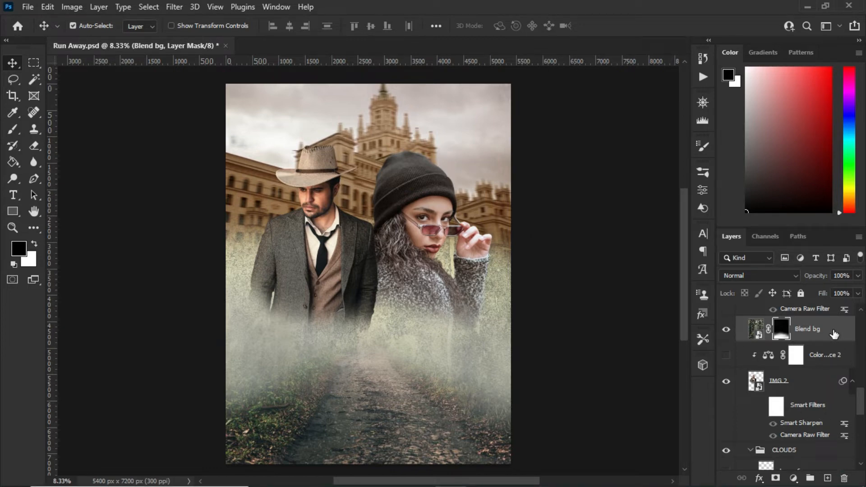
Preview Layer 3 above the woman's photo by showing it and hiding it again
scroll(766, 370, down, 5)
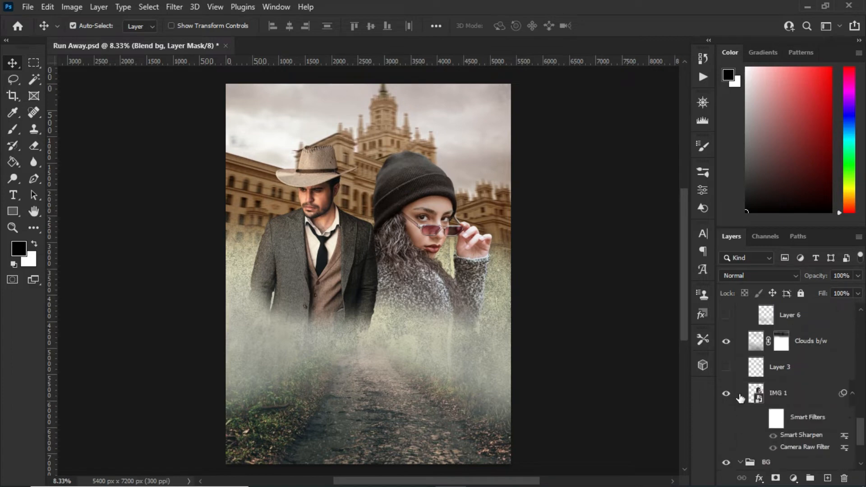
scroll(740, 397, down, 1)
scroll(738, 397, up, 2)
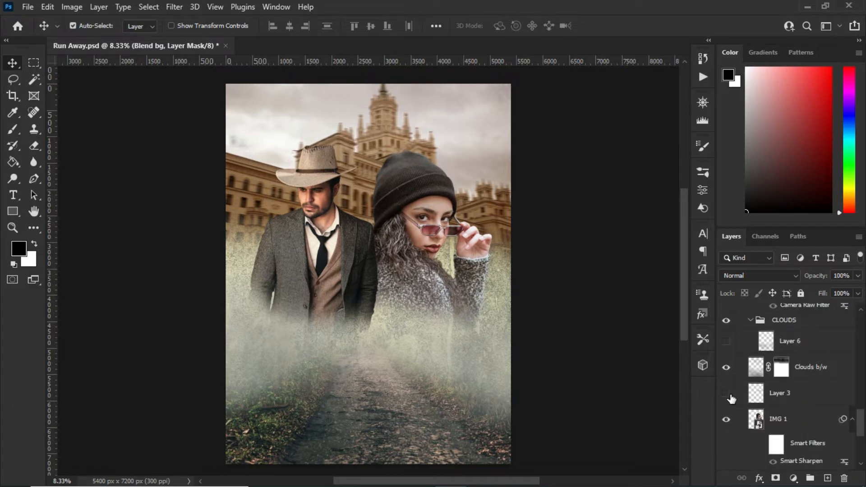
click(726, 393)
click(726, 393)
Select Layer 3 and make it visible to tint the lenses of the woman's sunglasses red
scroll(533, 269, up, 2)
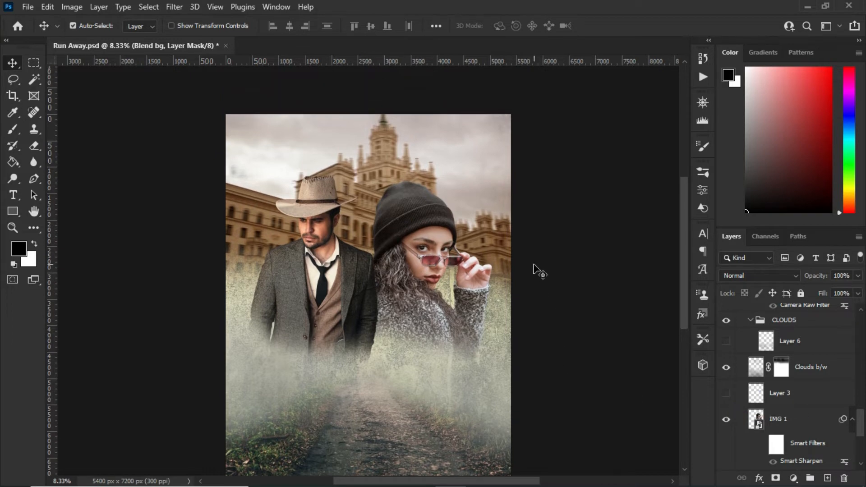
scroll(534, 268, down, 3)
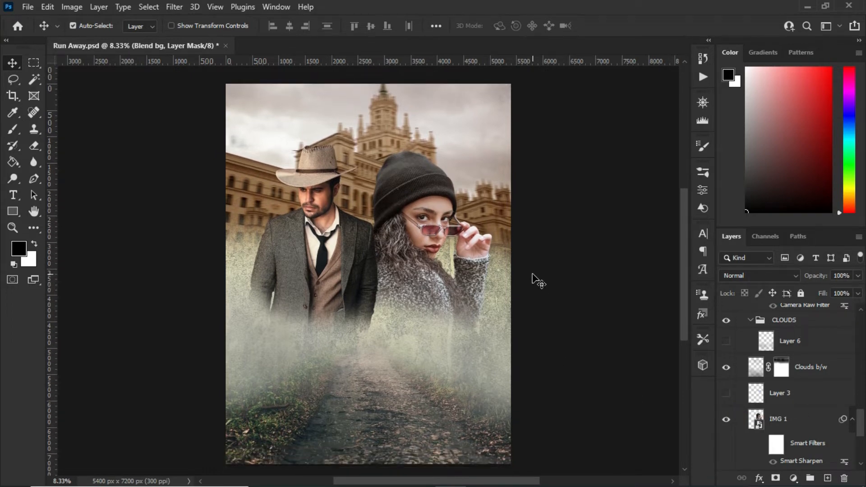
key(ctrl+plus)
key(ctrl+plus)
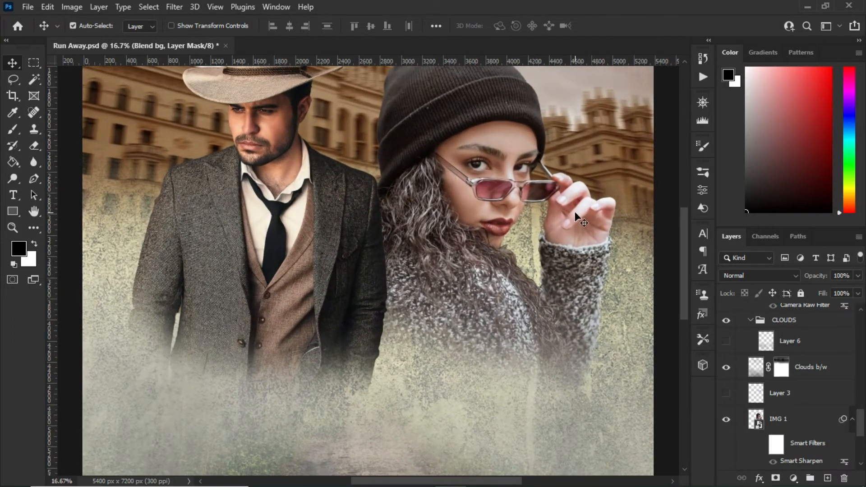
key(ctrl+plus)
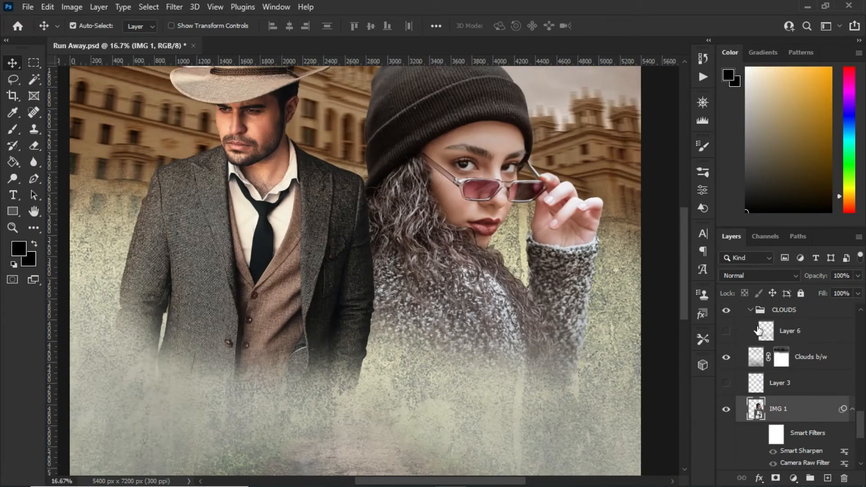
click(787, 377)
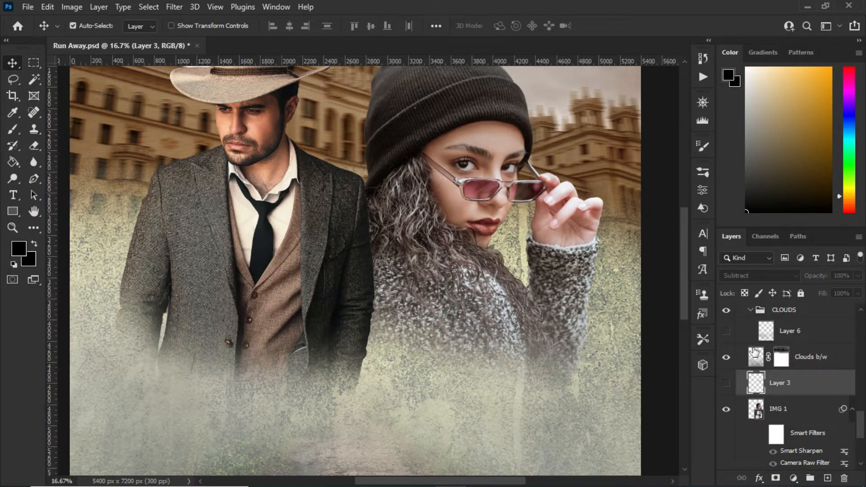
click(726, 384)
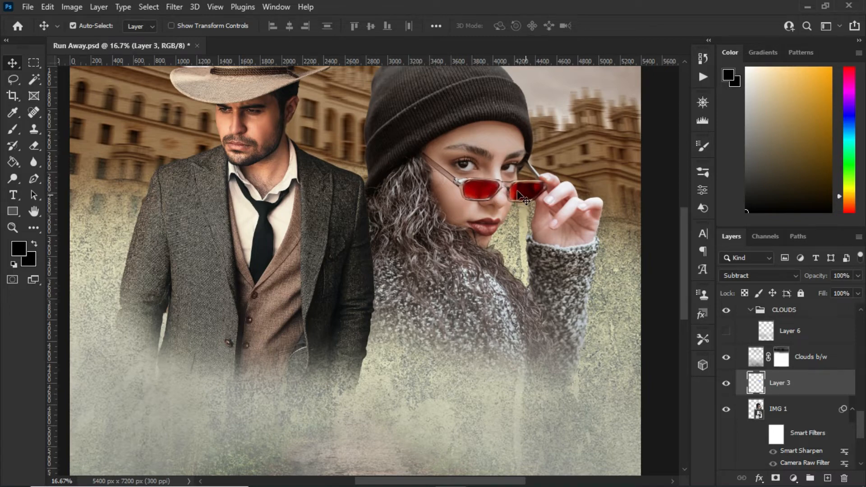
Add a new layer above Layer 3 and set the foreground color to bright saturated blue
click(828, 478)
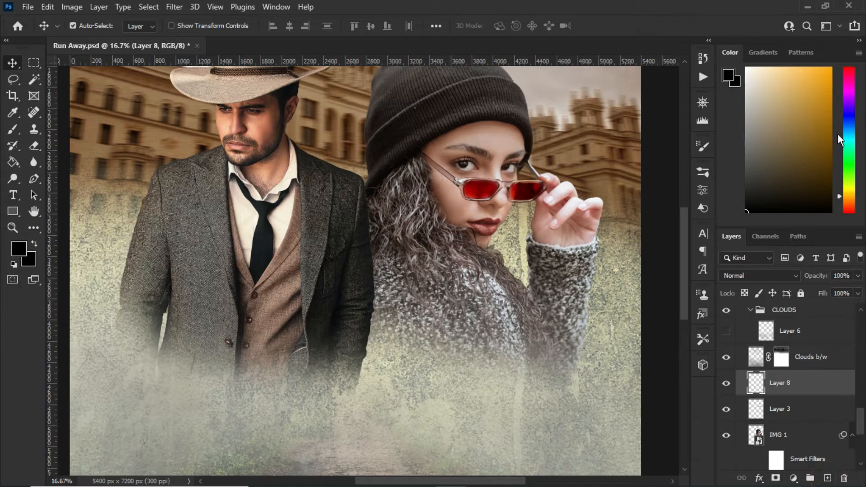
click(851, 122)
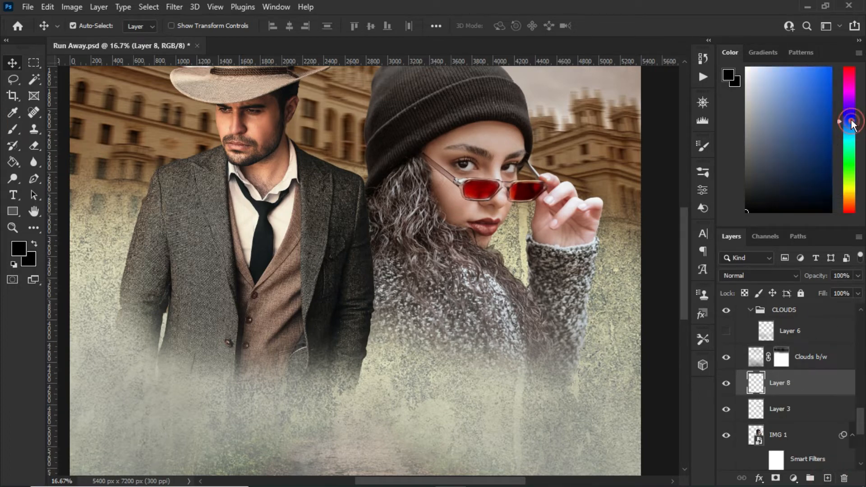
click(831, 68)
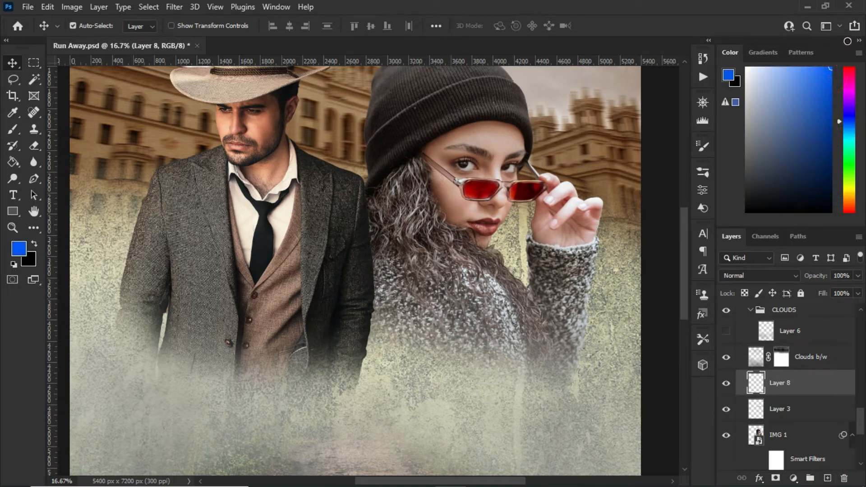
Activate the Brush tool and choose the Soft Round brush at 5000 px with 0% hardness
click(14, 130)
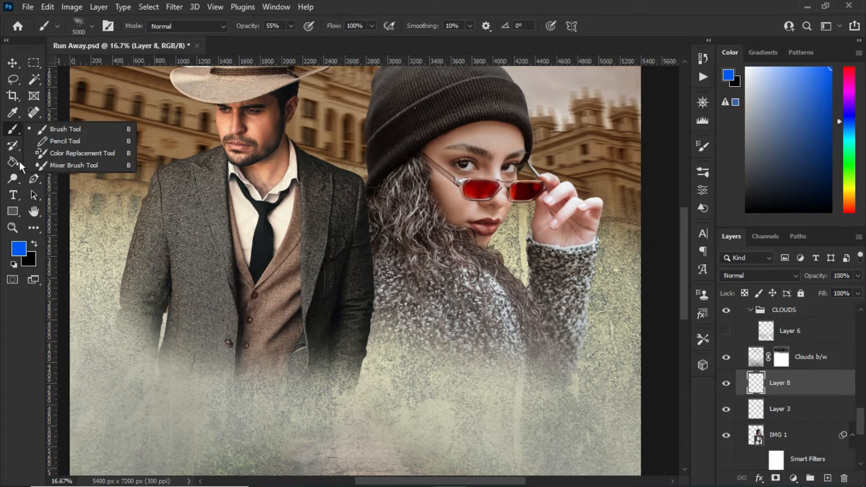
click(19, 160)
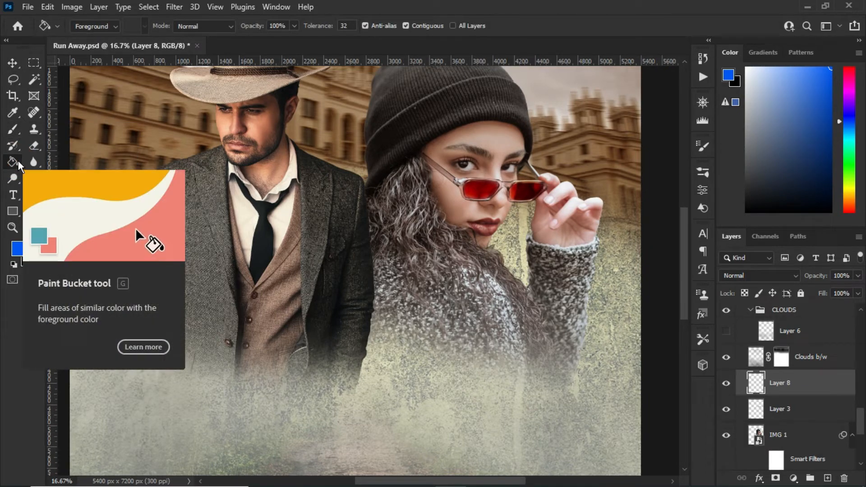
click(17, 126)
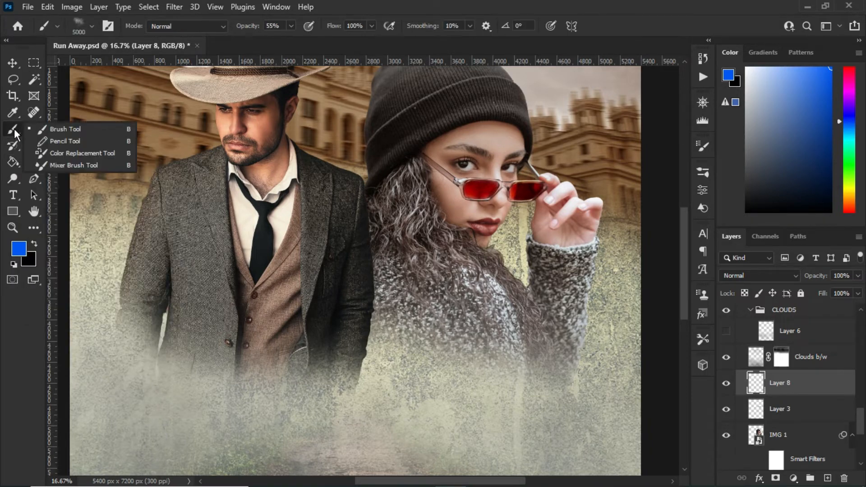
click(57, 132)
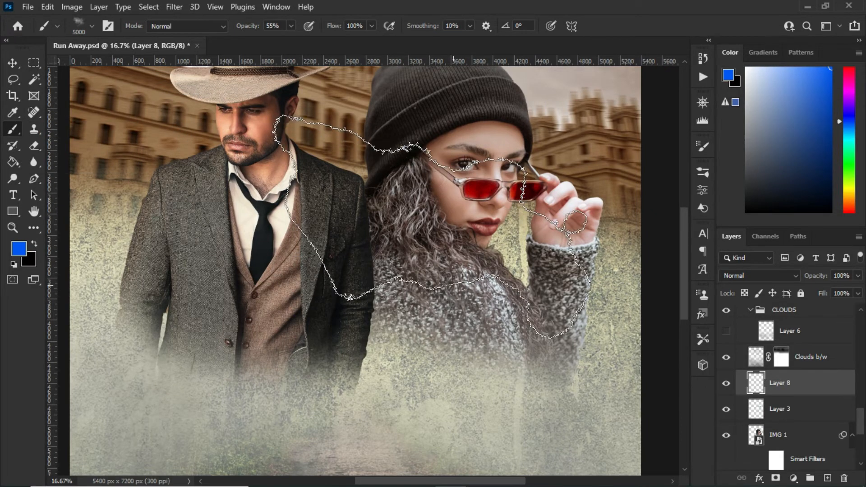
click(91, 24)
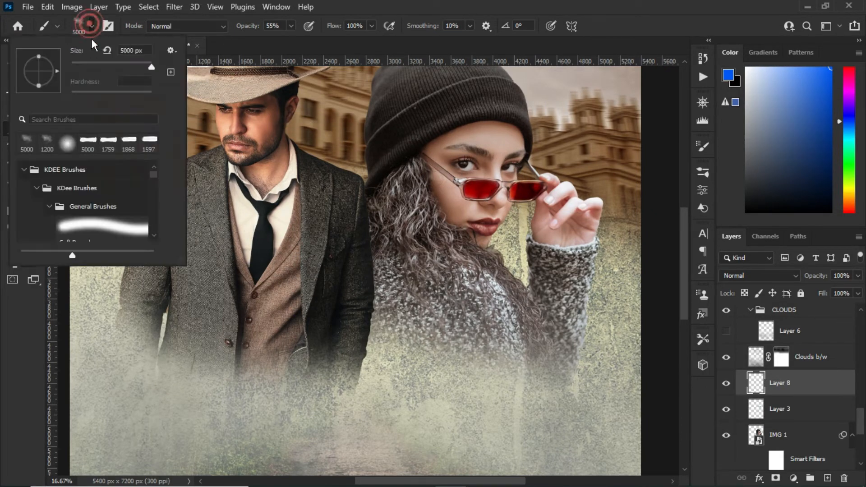
click(26, 143)
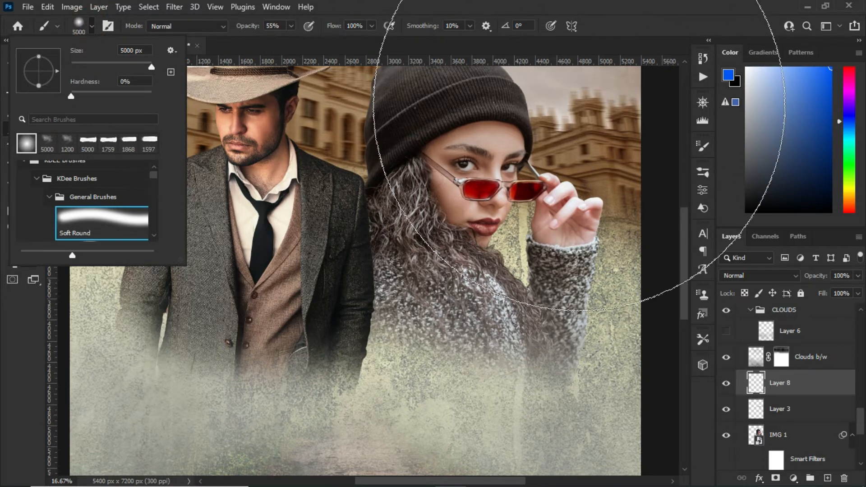
Reduce the brush size to 102 px and paint the first blue strokes over the sunglasses lens nearest the man
click(90, 62)
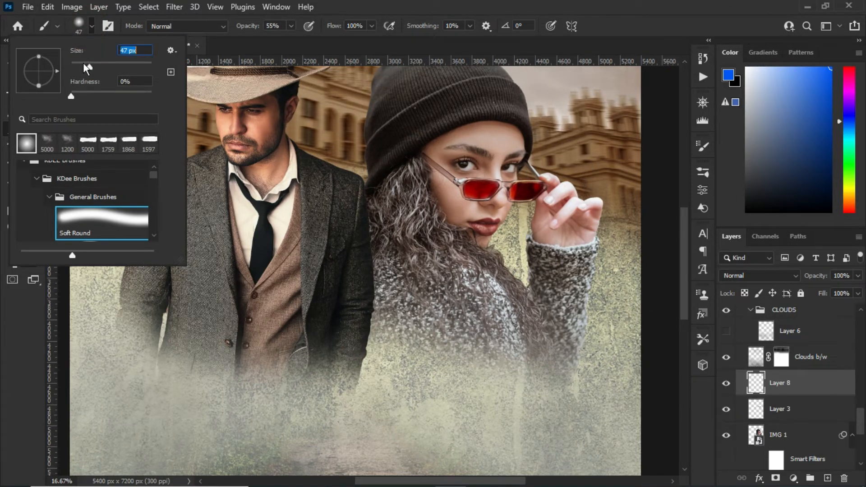
click(83, 63)
drag(83, 68, 93, 69)
click(97, 68)
drag(106, 69, 112, 69)
click(487, 186)
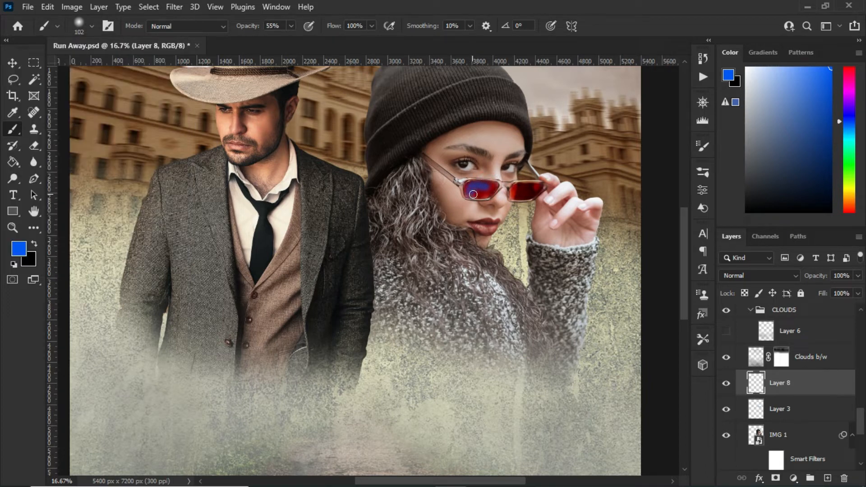
mouse_move(486, 194)
mouse_down()
mouse_move(467, 193)
mouse_move(486, 190)
mouse_up()
Set the brush opacity to 100% and paint both lenses of the woman's sunglasses solid blue
drag(243, 26, 338, 38)
mouse_move(487, 189)
mouse_down()
mouse_move(493, 186)
mouse_move(475, 190)
mouse_move(487, 186)
mouse_up()
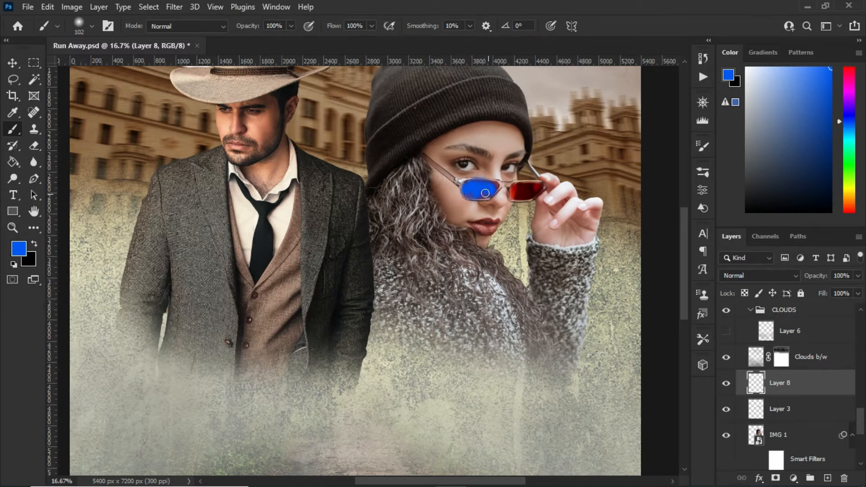
mouse_move(531, 191)
mouse_down()
mouse_move(516, 196)
mouse_move(533, 191)
mouse_move(513, 187)
mouse_up()
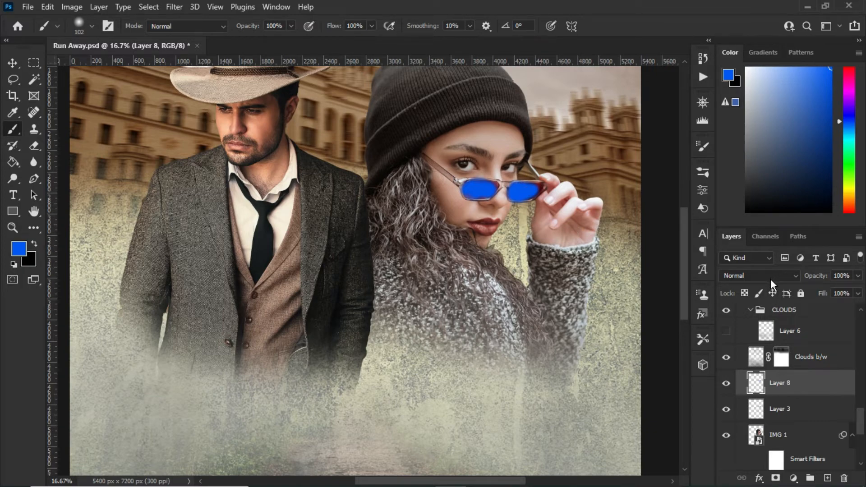
Switch the blue paint on Layer 8 to the Subtract blend mode and delete that layer
click(792, 417)
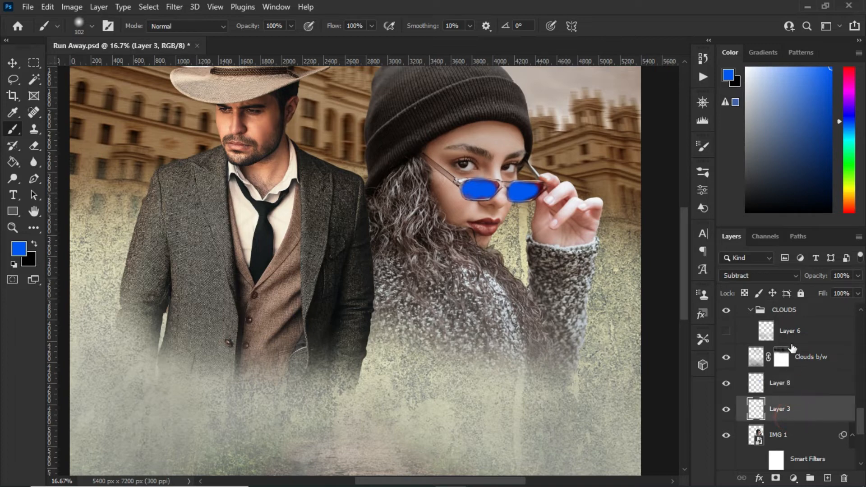
click(795, 386)
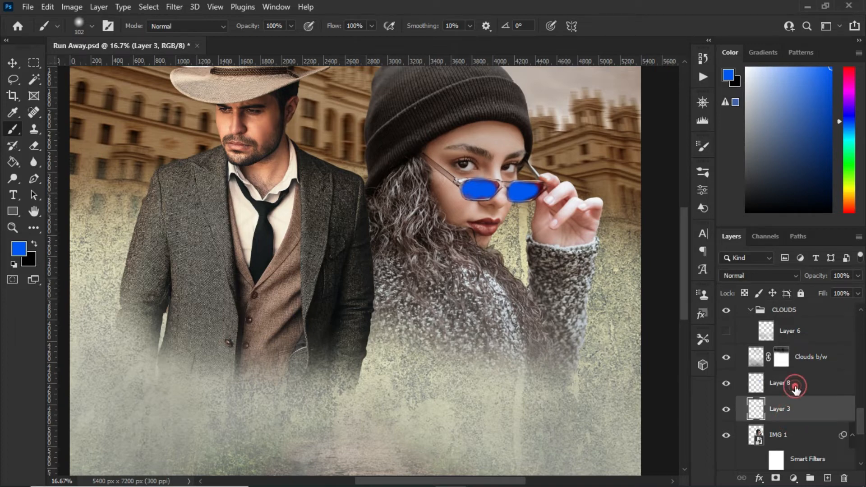
click(777, 276)
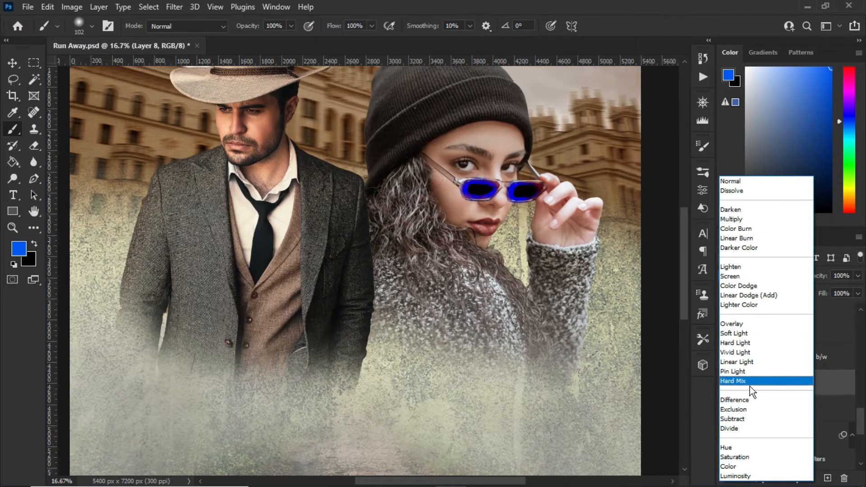
click(743, 417)
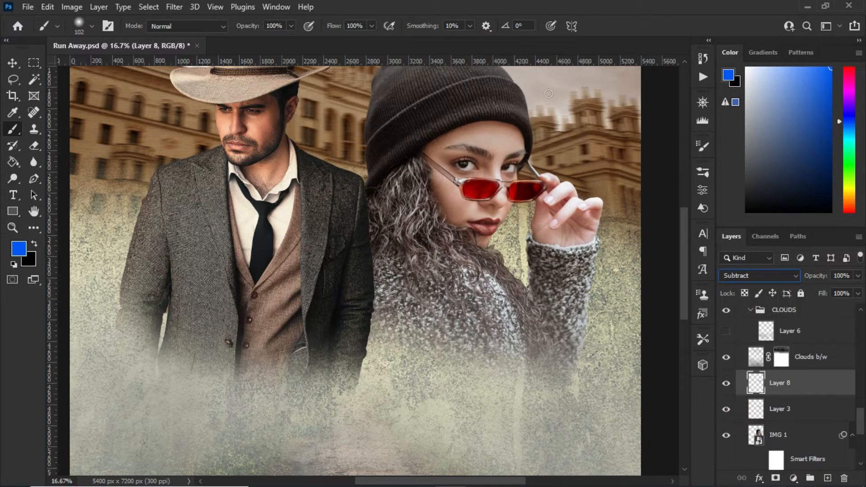
click(844, 478)
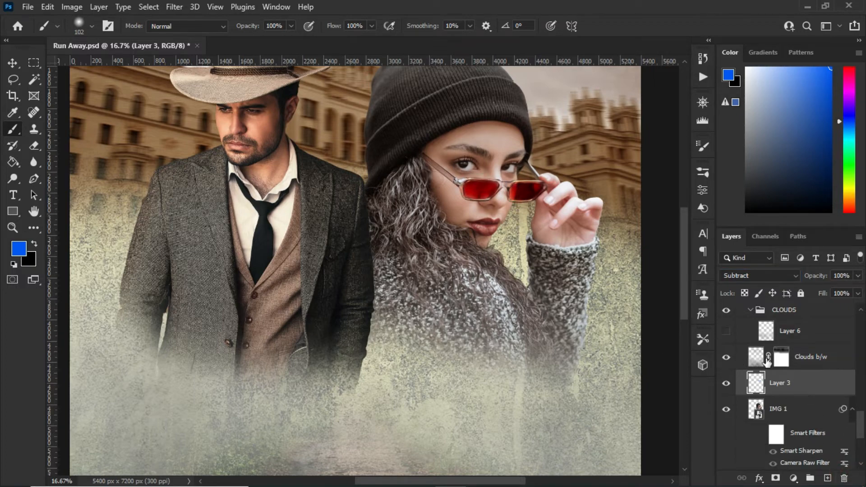
Select the woman's layer IMG 1 and make its Smart Filters visible
scroll(780, 446, down, 2)
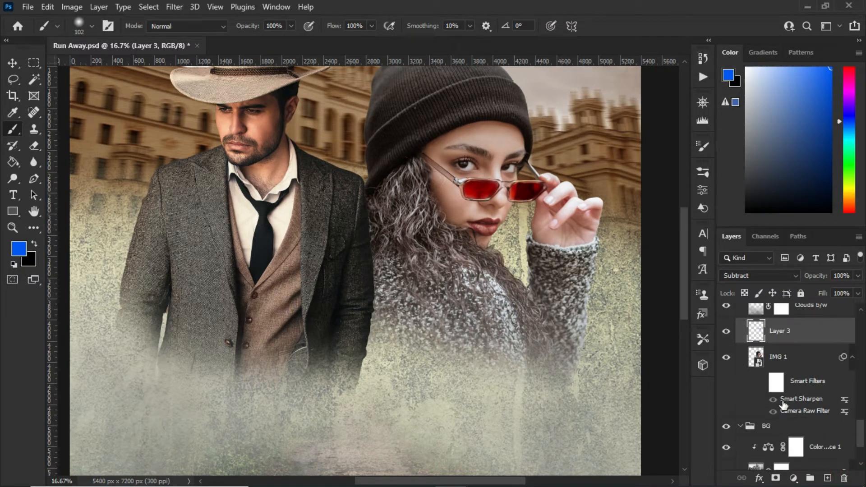
click(803, 358)
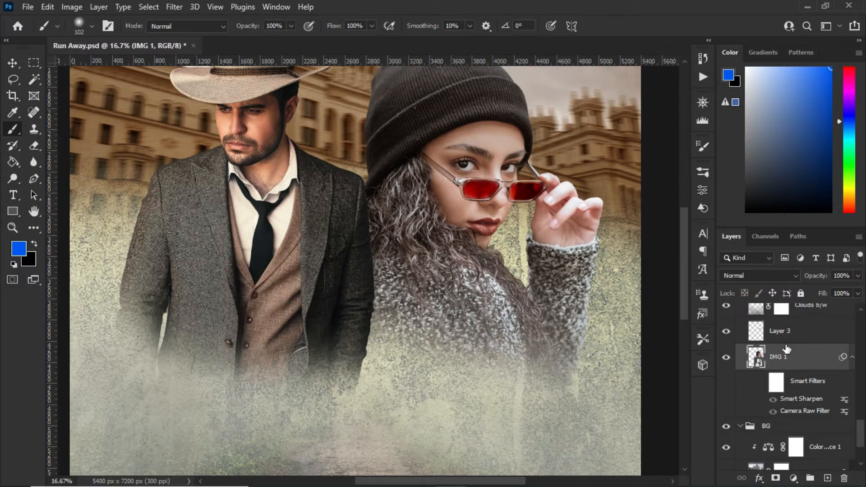
scroll(564, 204, up, 3)
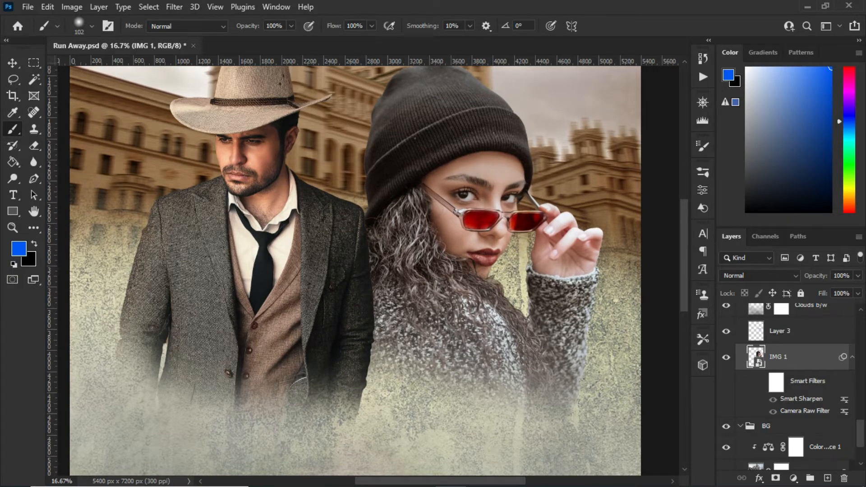
key(v)
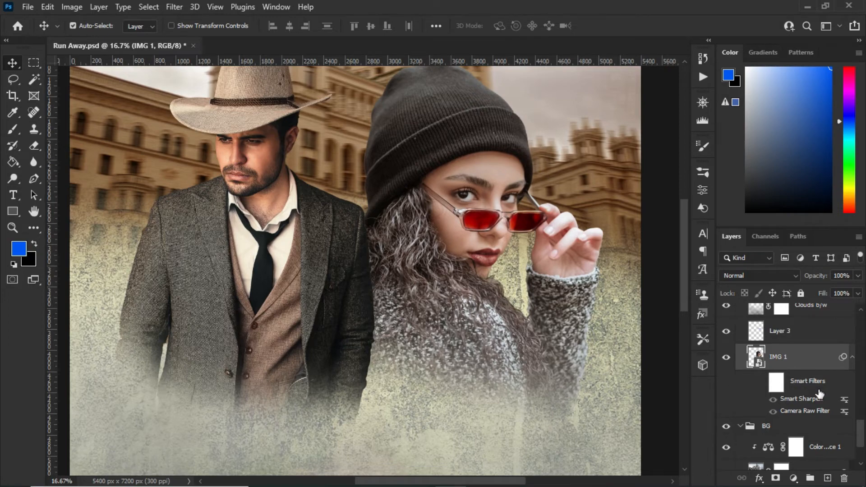
click(761, 382)
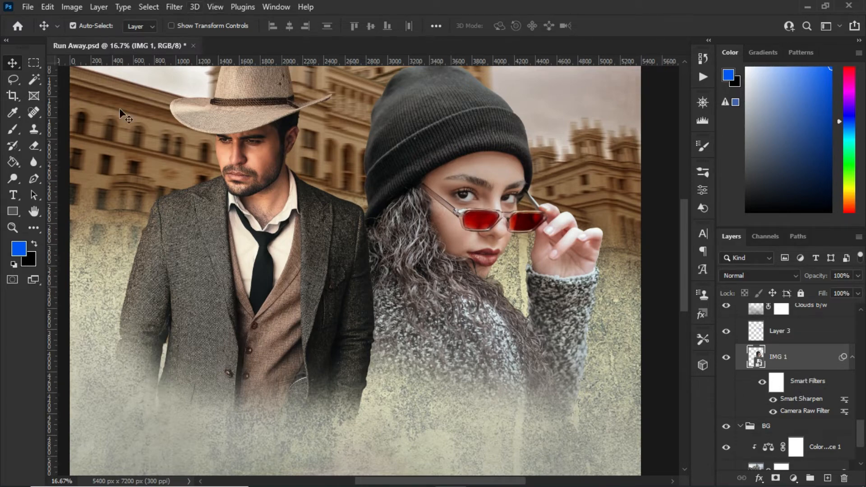
Open the Smart Sharpen filter on the woman's layer, examine her hair in the preview, and cancel the filter
click(174, 7)
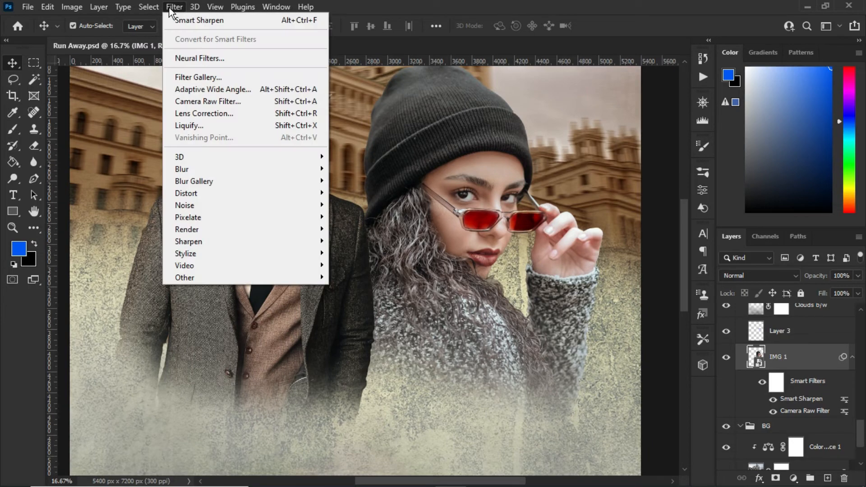
mouse_move(221, 181)
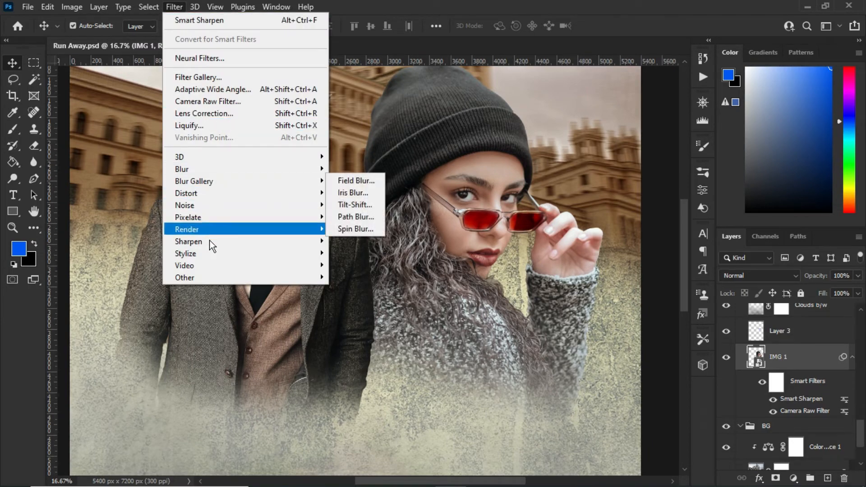
mouse_move(212, 242)
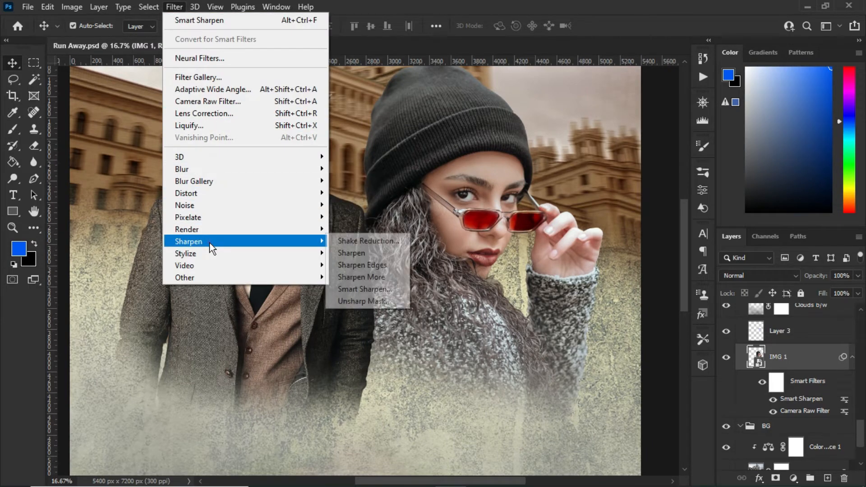
click(369, 289)
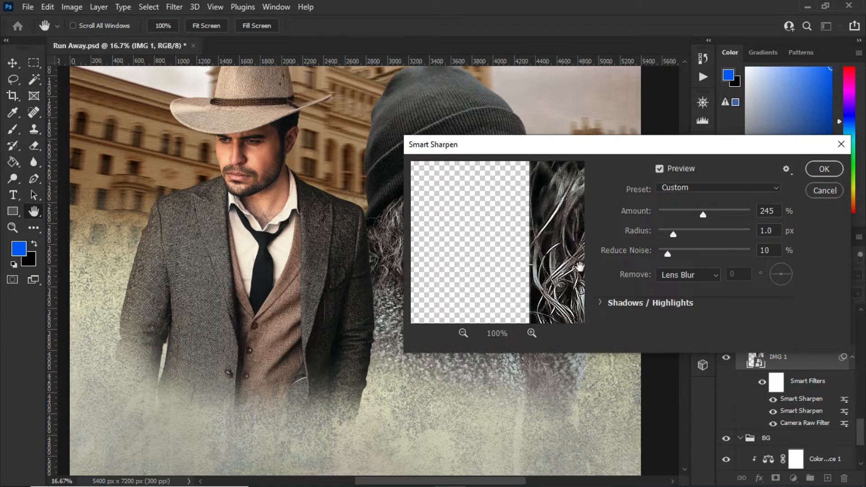
drag(580, 265, 485, 261)
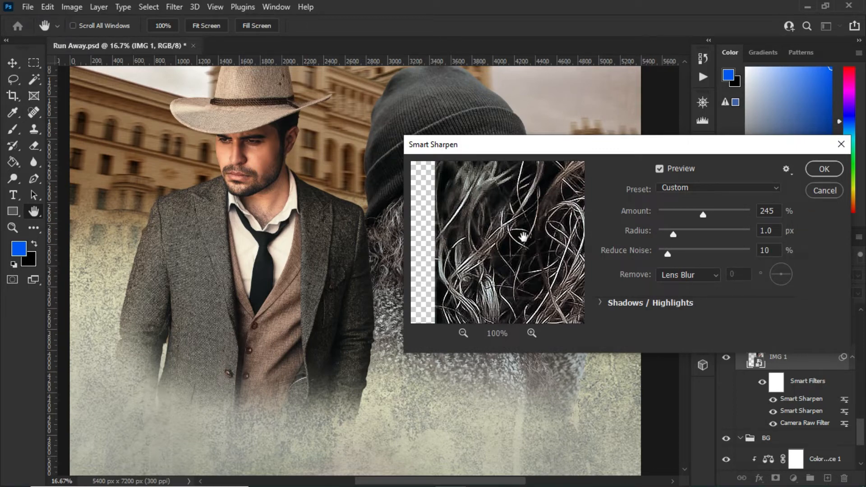
click(830, 189)
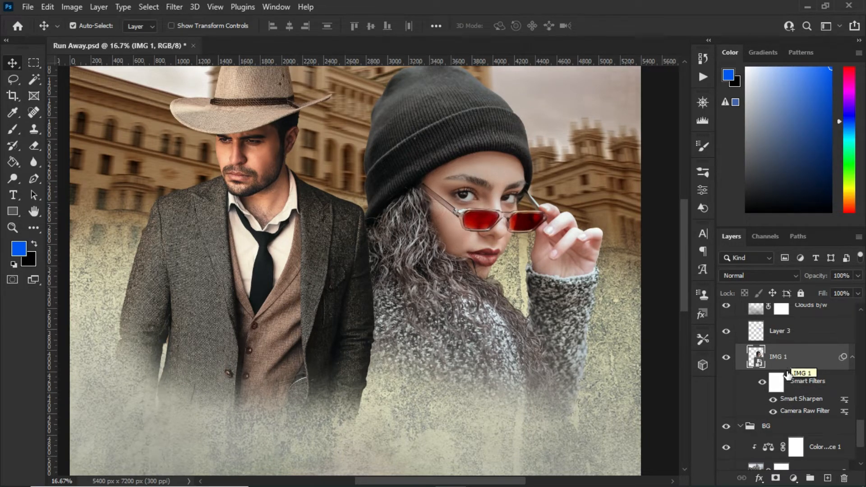
Select Layer 6 in the CLOUDS group and make it visible to add mist above the path
scroll(789, 367, up, 2)
scroll(786, 377, up, 1)
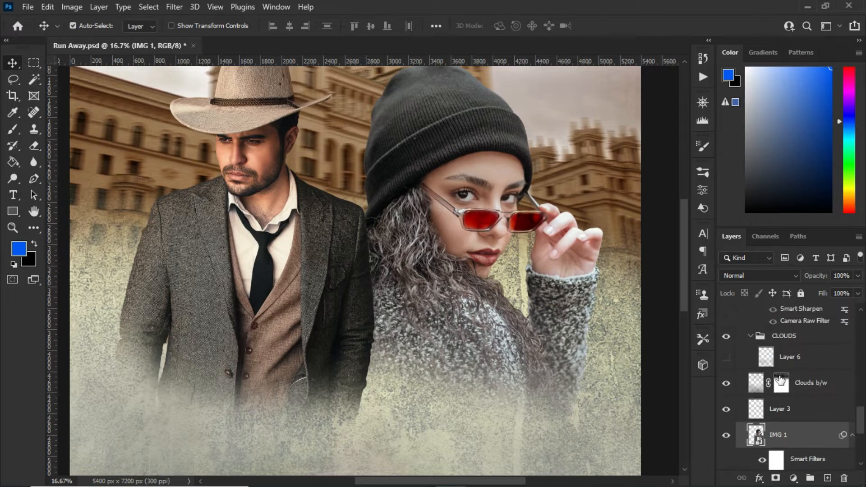
click(775, 363)
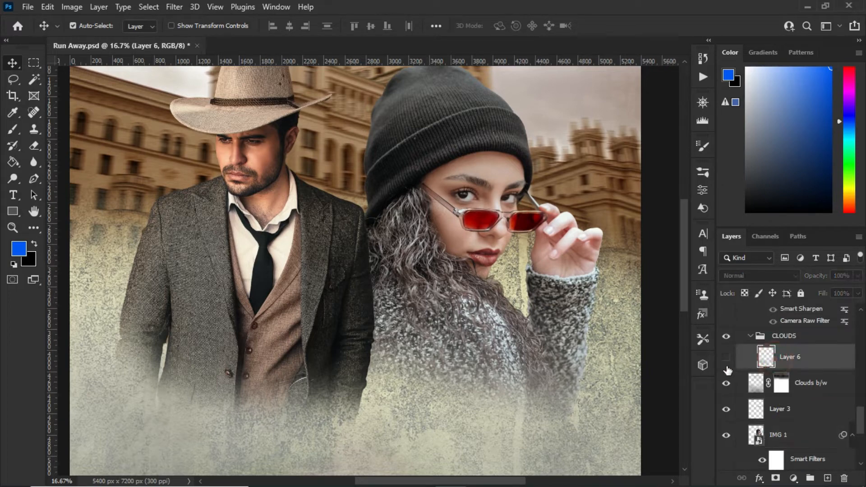
key(ctrl+minus)
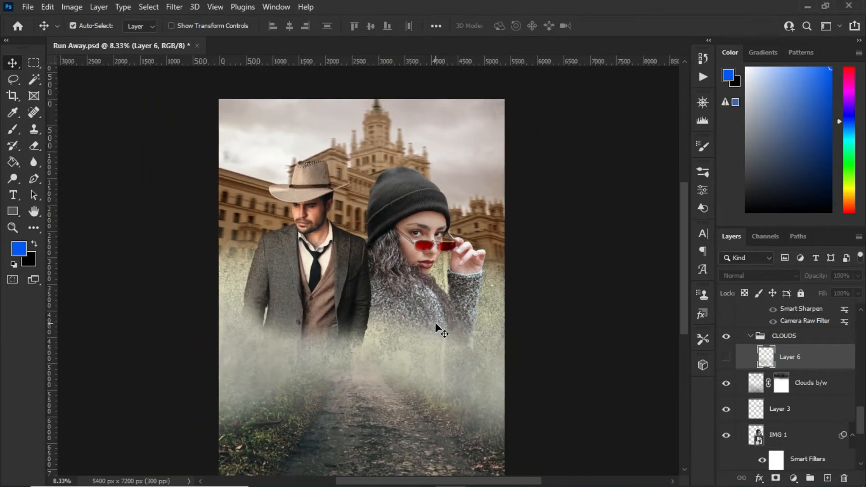
key(ctrl+minus)
key(ctrl+plus)
scroll(635, 262, down, 2)
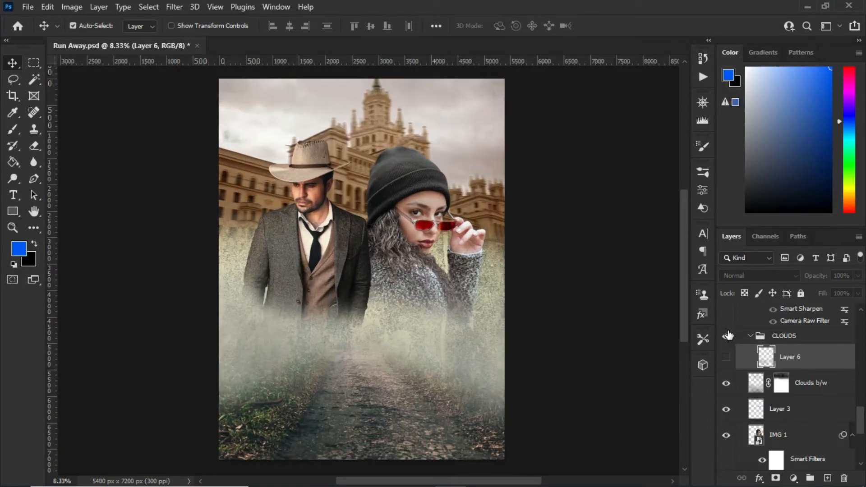
click(727, 361)
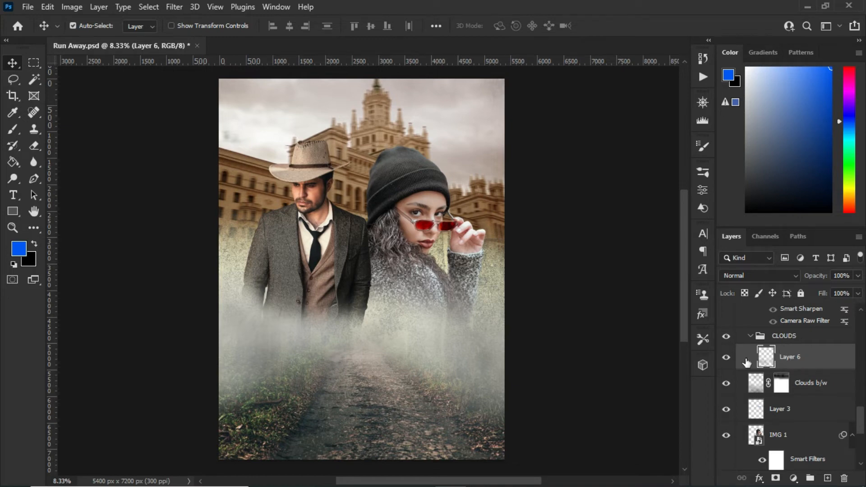
click(12, 129)
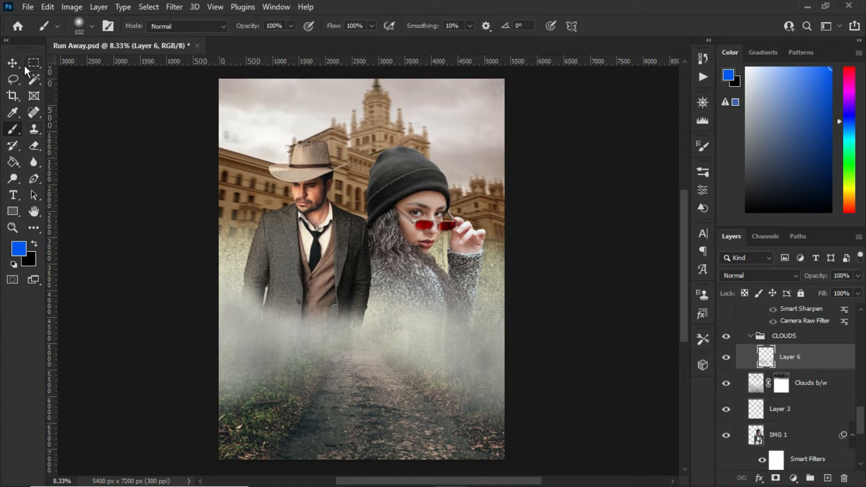
click(12, 64)
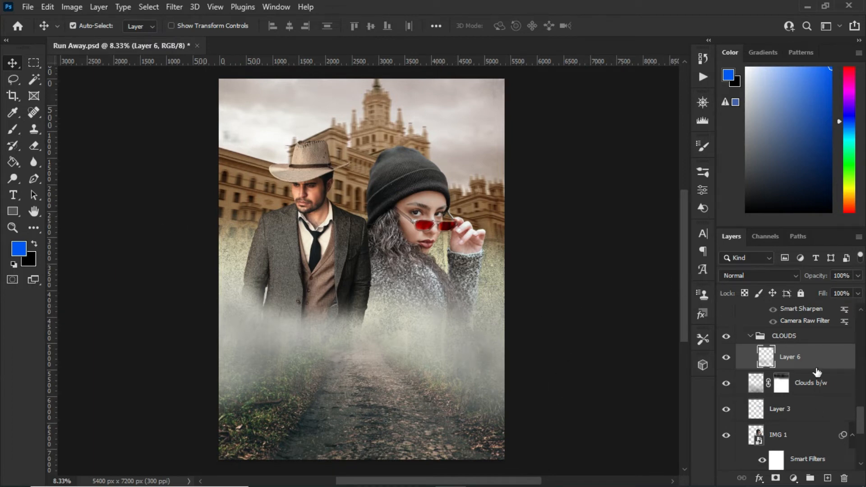
Select the man's layer IMG 2 and make its Smart Filters visible
scroll(832, 364, up, 5)
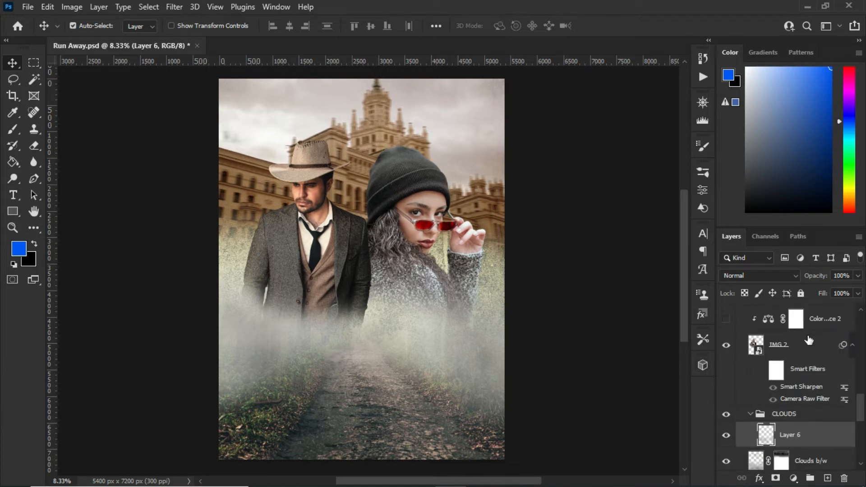
click(802, 347)
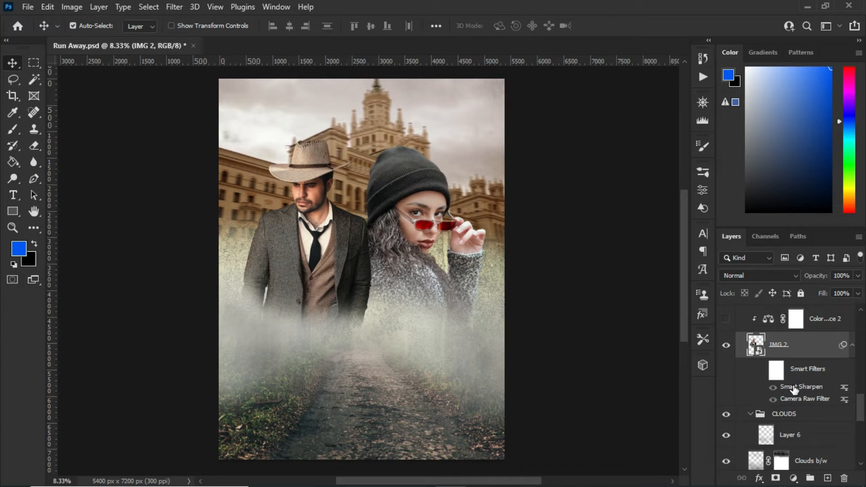
click(761, 371)
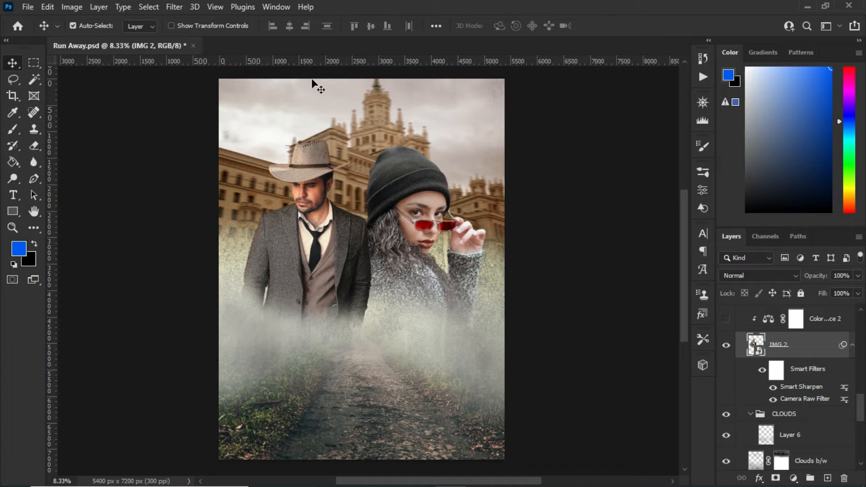
Try the Camera Raw Filter on the man's layer, adding curve points at input 167, output 173 and input 95, output 102
click(174, 7)
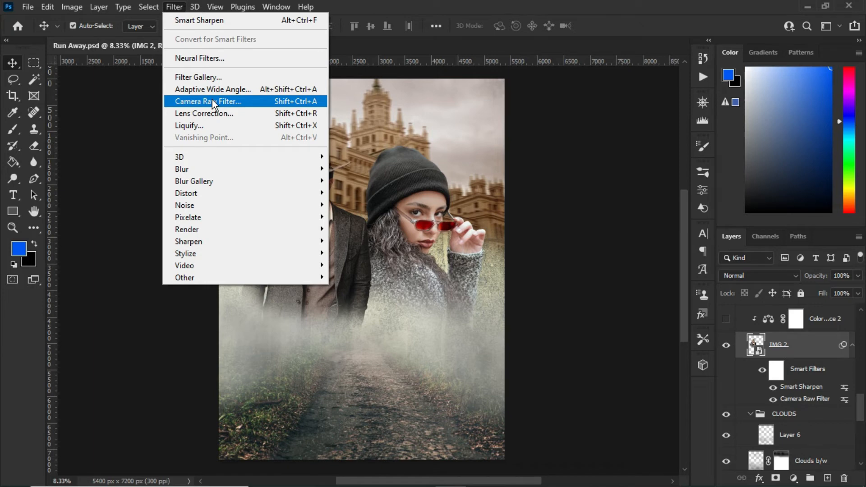
click(212, 101)
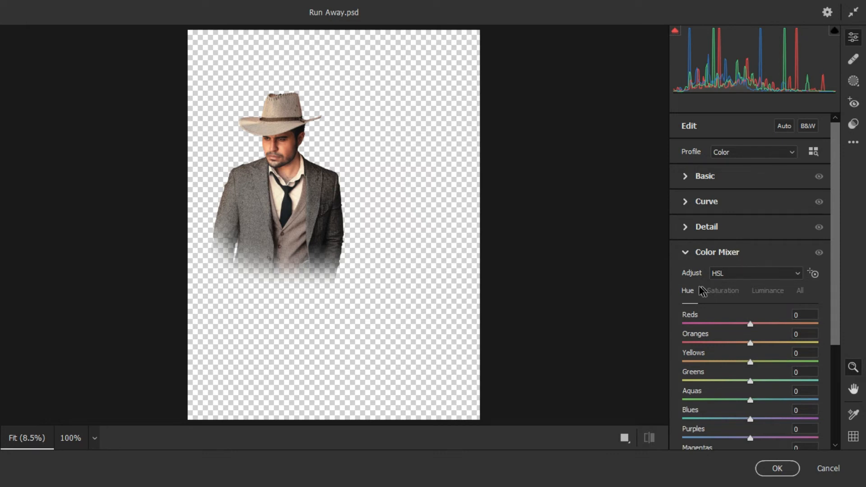
click(685, 254)
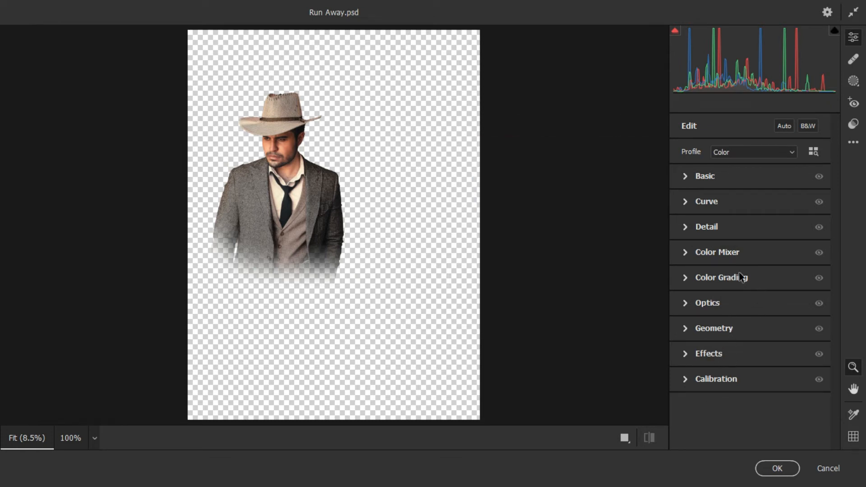
click(681, 175)
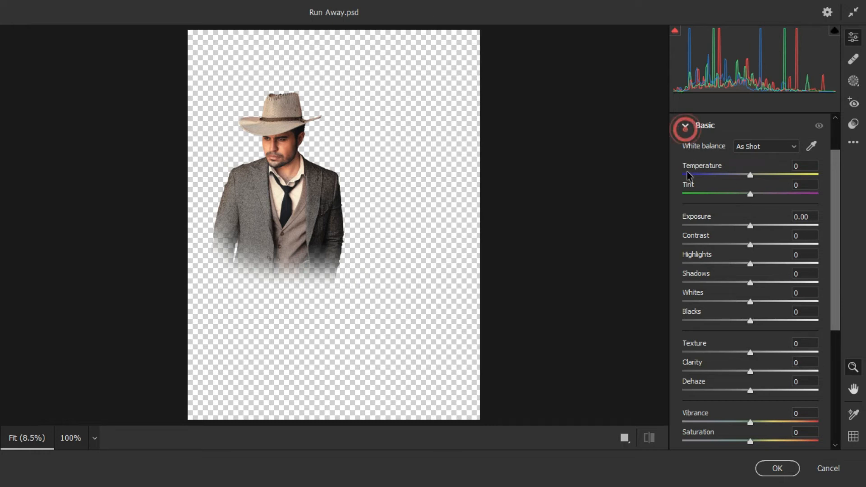
click(685, 125)
click(688, 203)
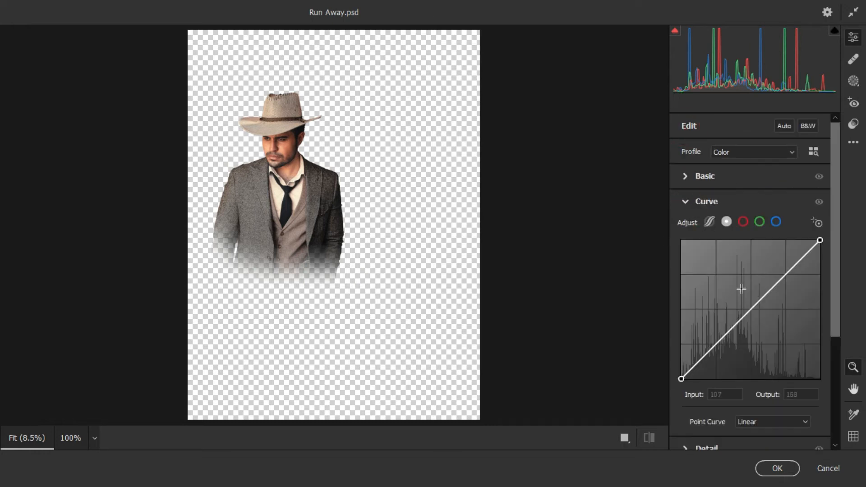
click(772, 282)
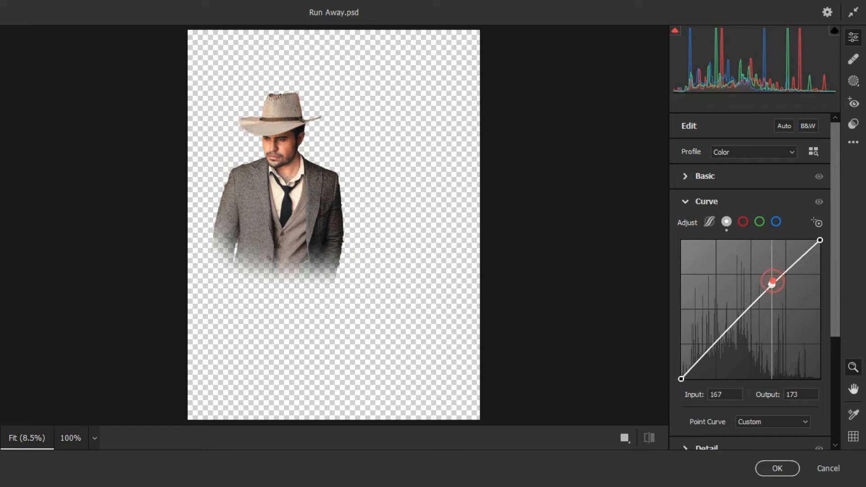
click(742, 322)
drag(743, 323, 732, 323)
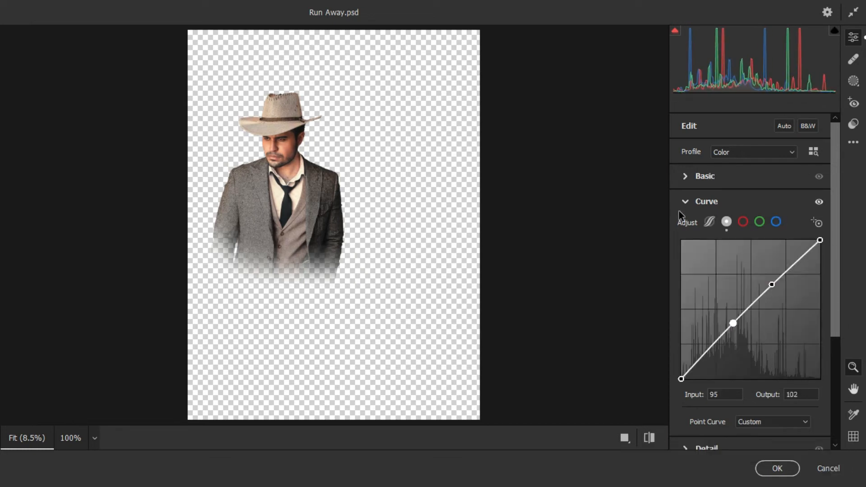
Try Vibrance +32 and Sharpening 31 on the man in Camera Raw, and cancel the filter, discarding its settings
click(687, 175)
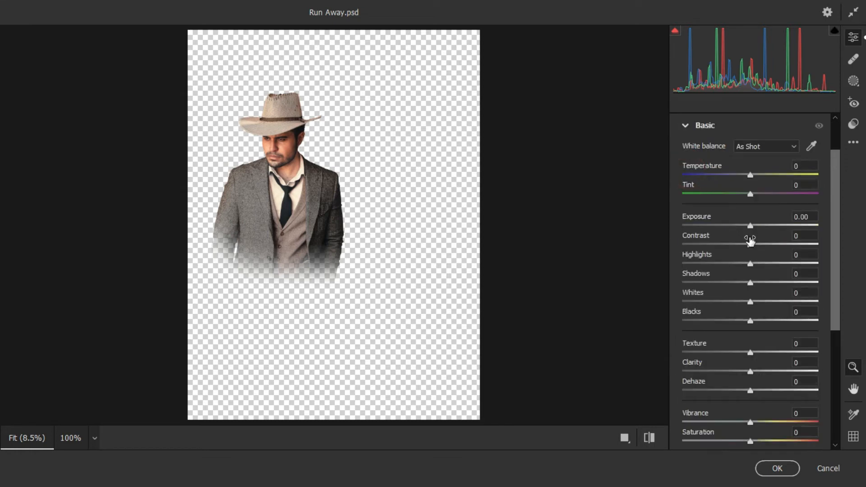
drag(759, 422, 773, 423)
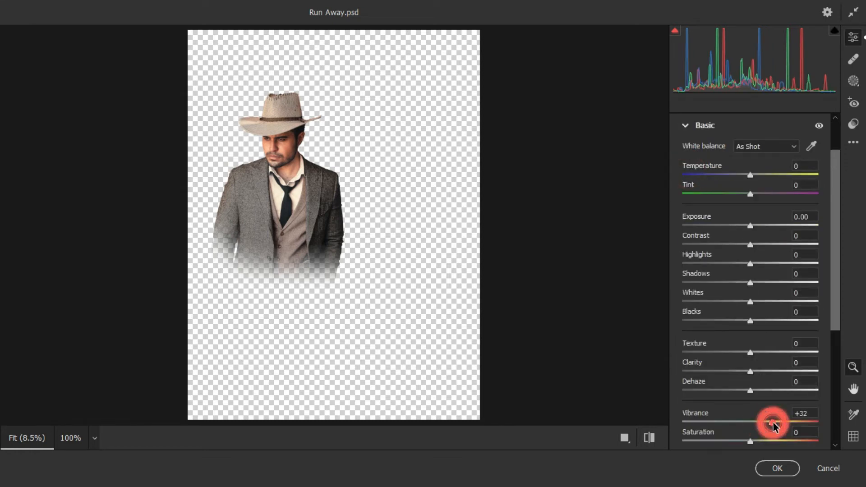
click(690, 127)
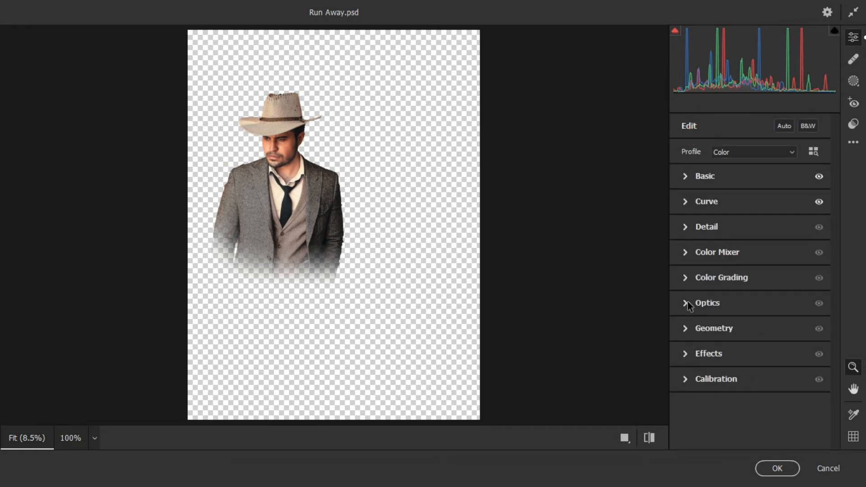
click(686, 228)
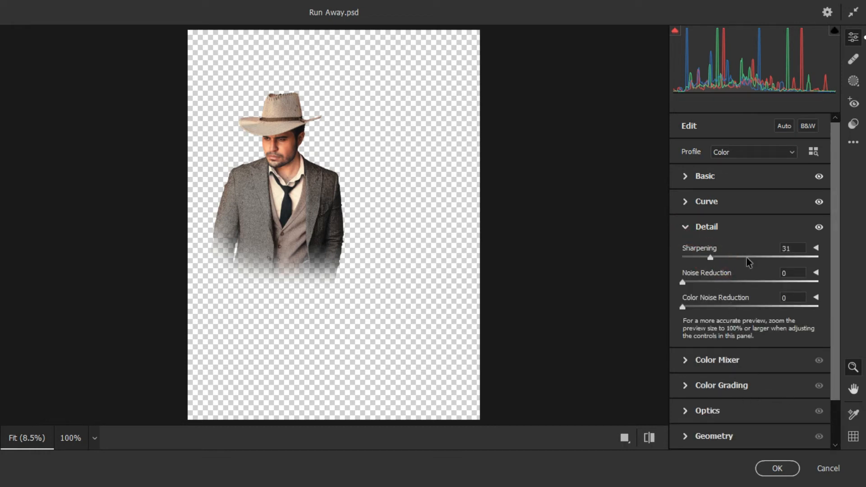
click(830, 472)
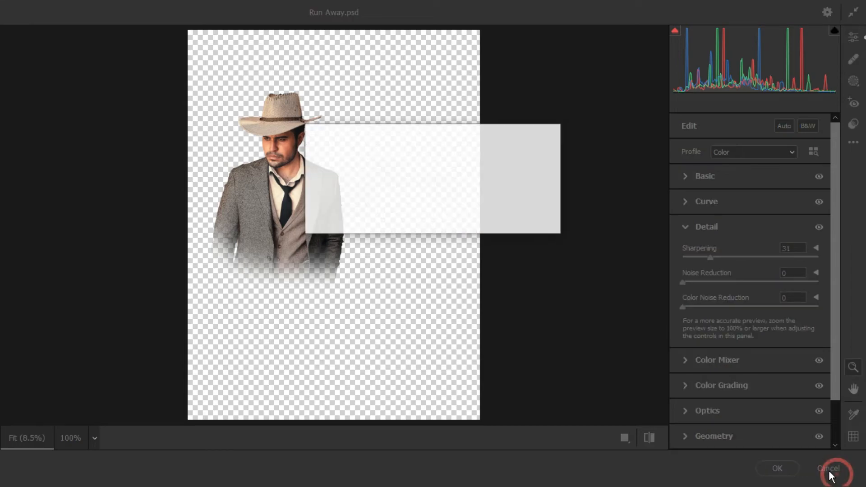
click(474, 218)
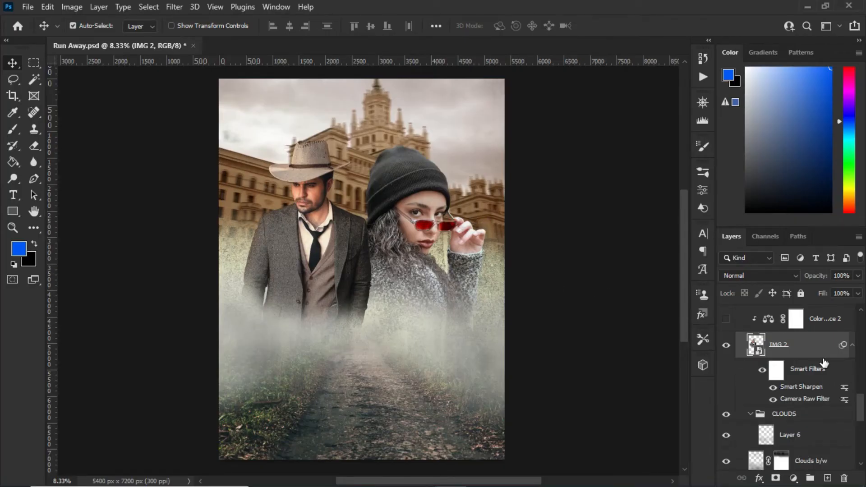
Select the Color Balance 2 adjustment layer clipped to the man's layer and make it visible
scroll(826, 383, up, 2)
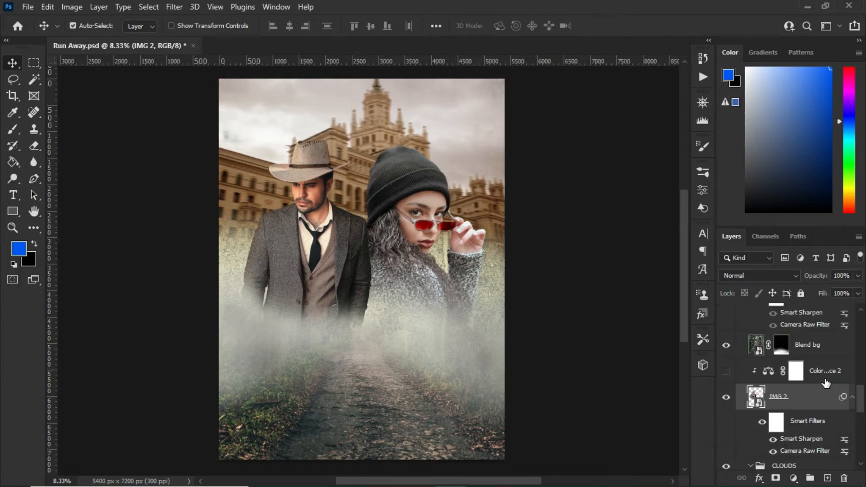
click(797, 371)
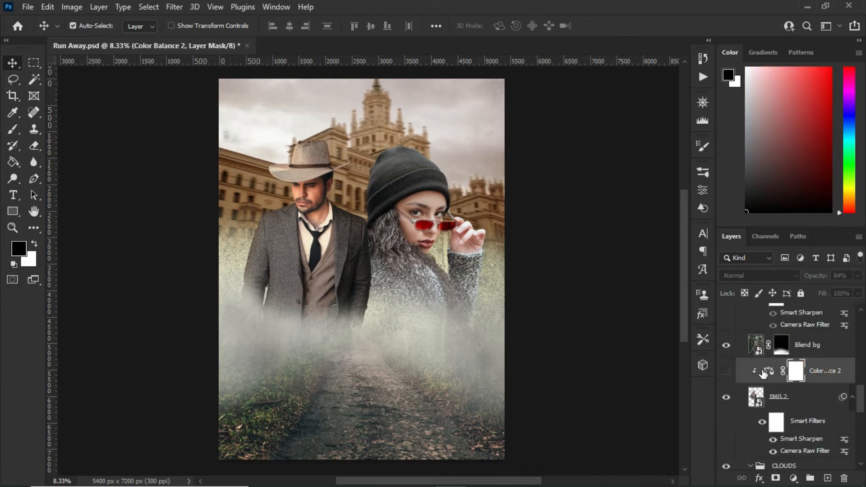
click(724, 371)
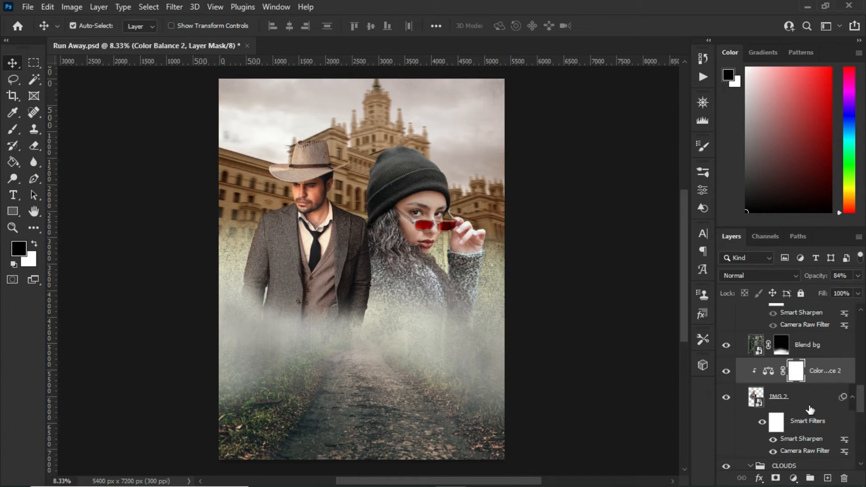
Examine the midtone and shadow settings of the Color Balance 2 adjustment layer
click(793, 478)
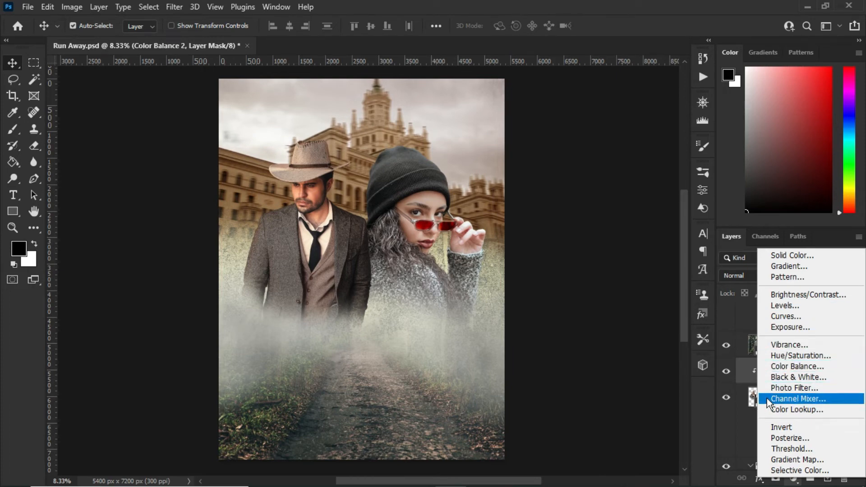
click(741, 429)
double_click(767, 371)
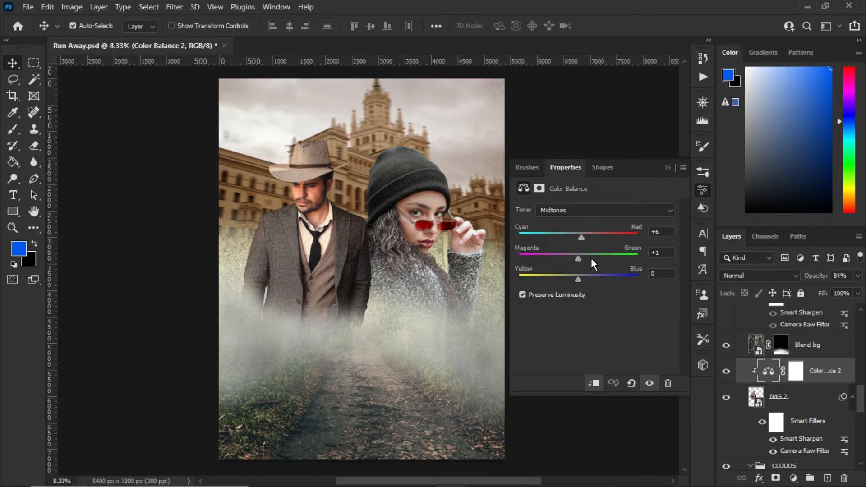
click(605, 209)
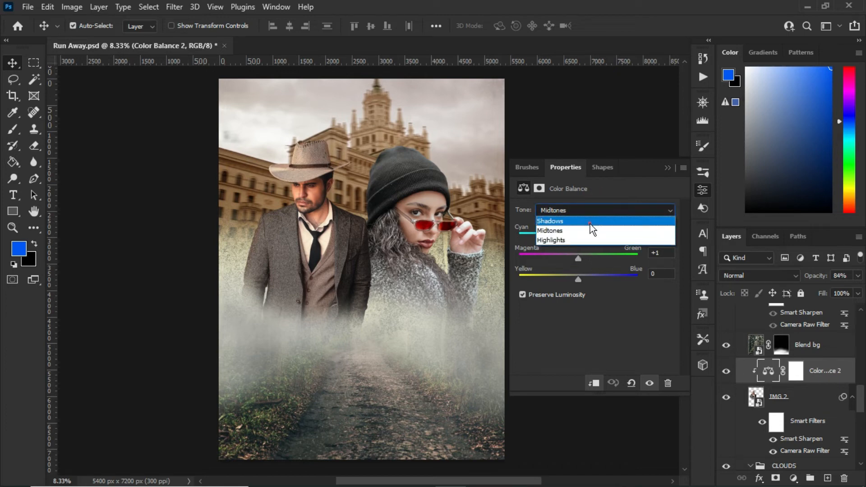
click(590, 222)
click(605, 212)
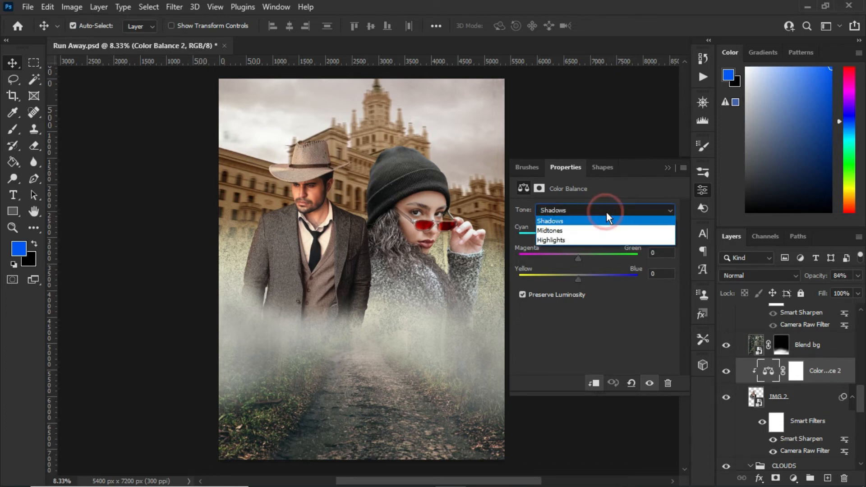
click(606, 212)
click(668, 169)
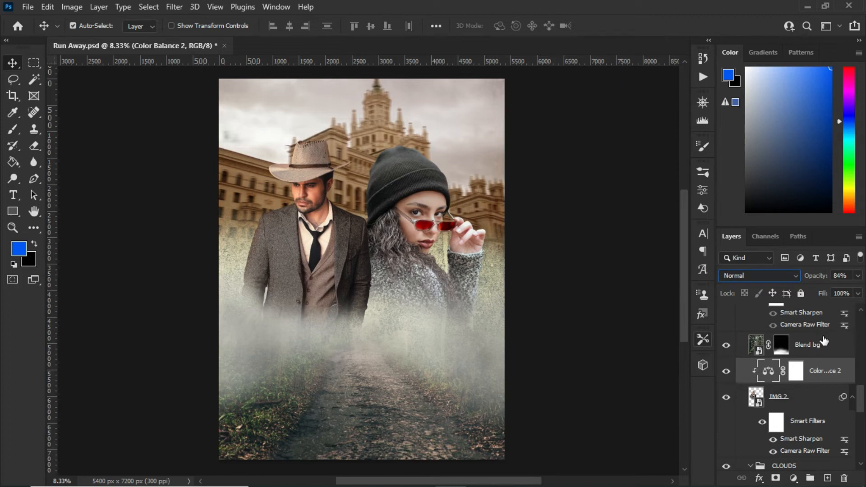
Make the IMG 3 layer visible to show the running couple on the path, and select it
scroll(821, 343, up, 2)
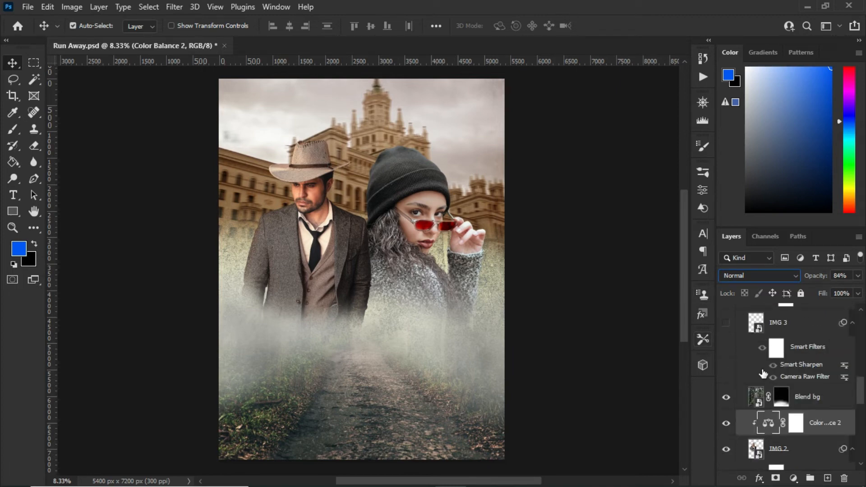
click(726, 323)
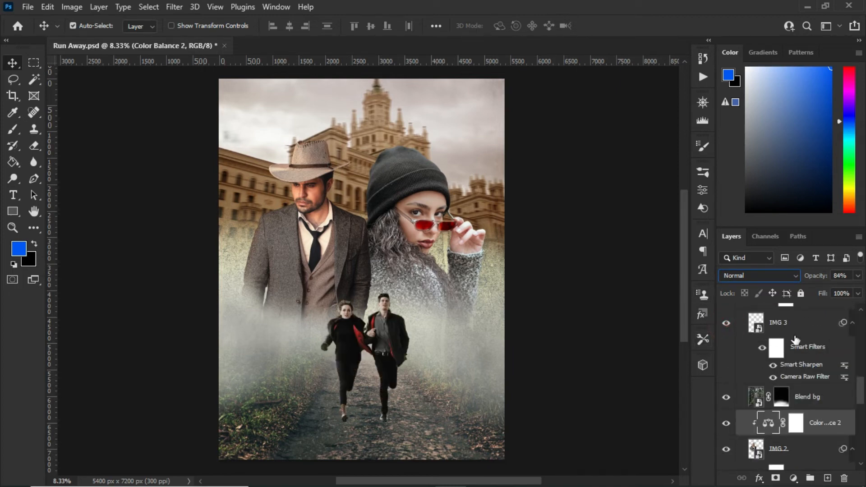
click(794, 329)
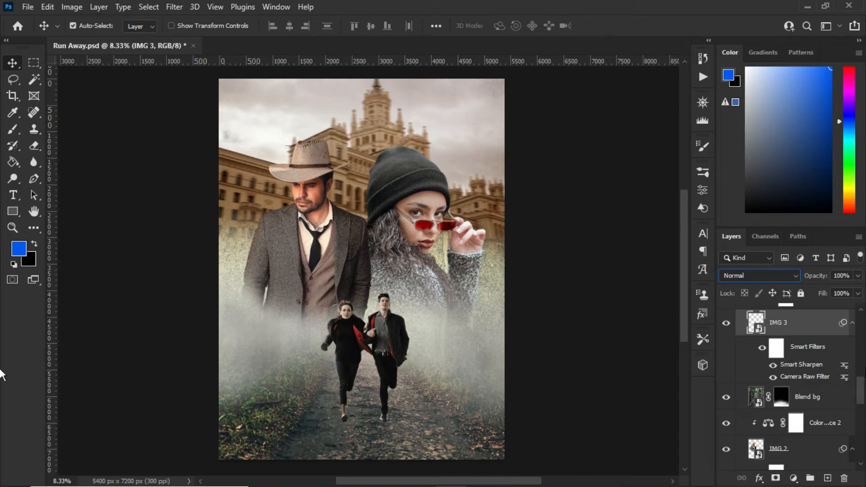
Select the Color Lookup 1 adjustment layer above IMG 3 and make it visible
scroll(821, 355, up, 2)
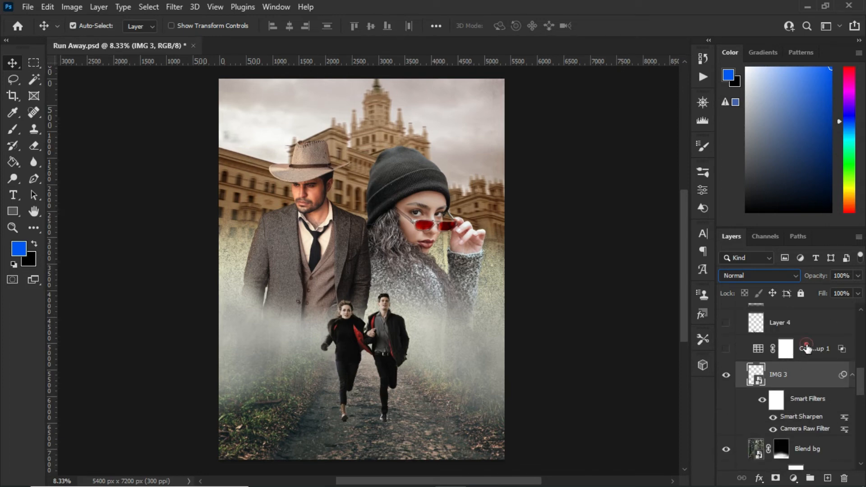
click(799, 351)
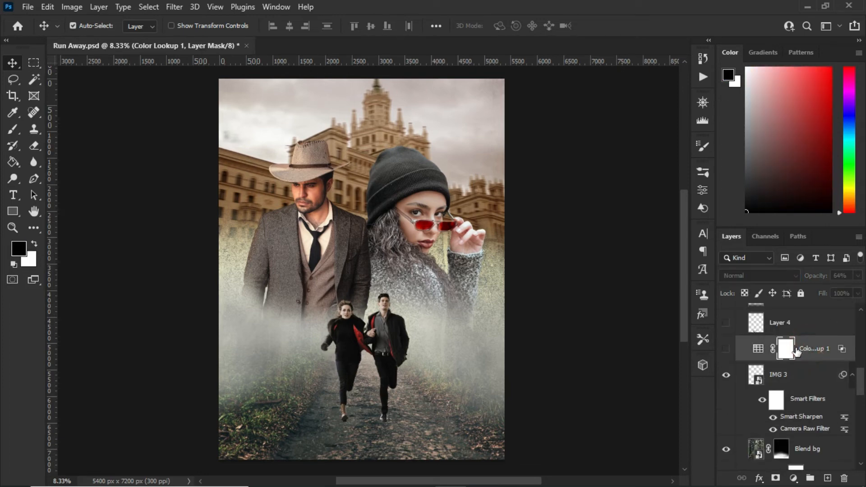
click(727, 350)
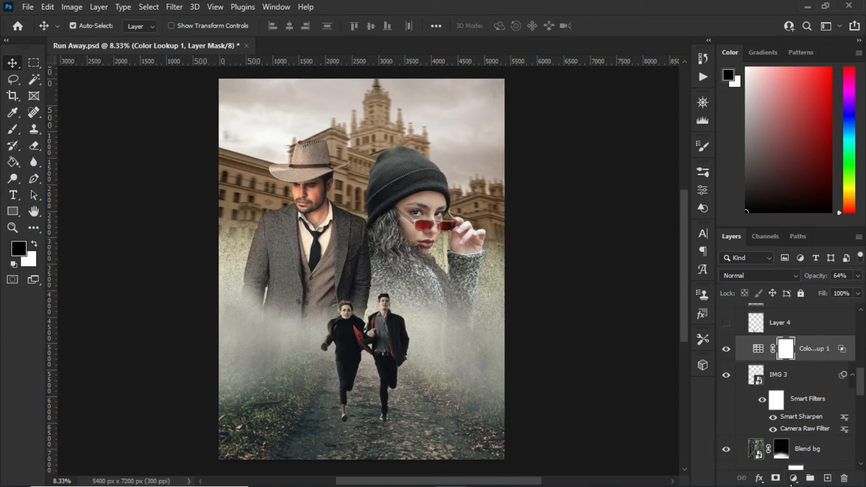
Try adding another Color Lookup adjustment layer, browse its 3D LUT presets, and delete the layer
click(793, 479)
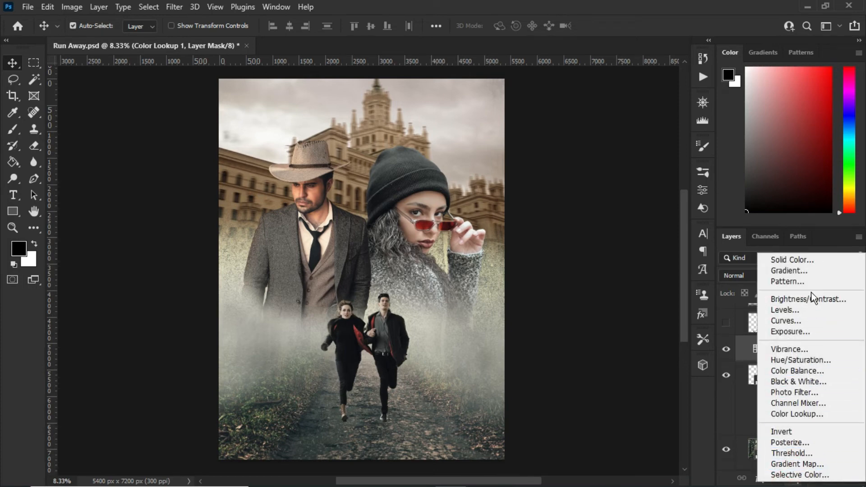
click(791, 412)
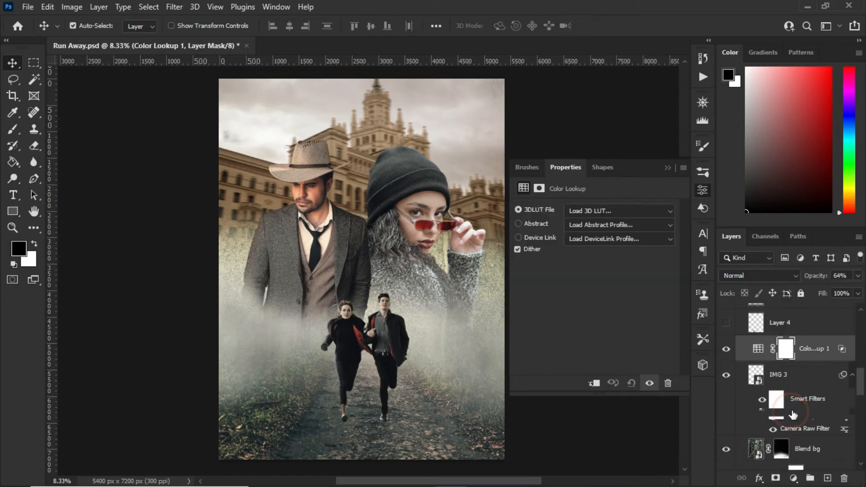
click(640, 212)
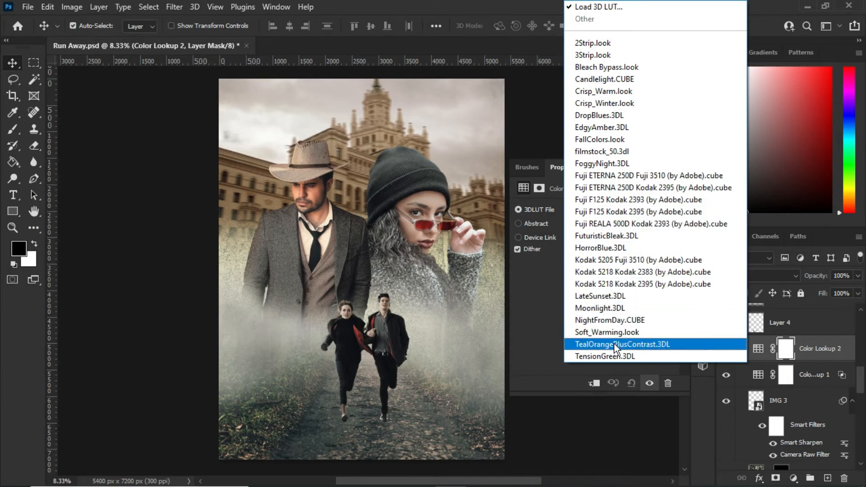
click(541, 303)
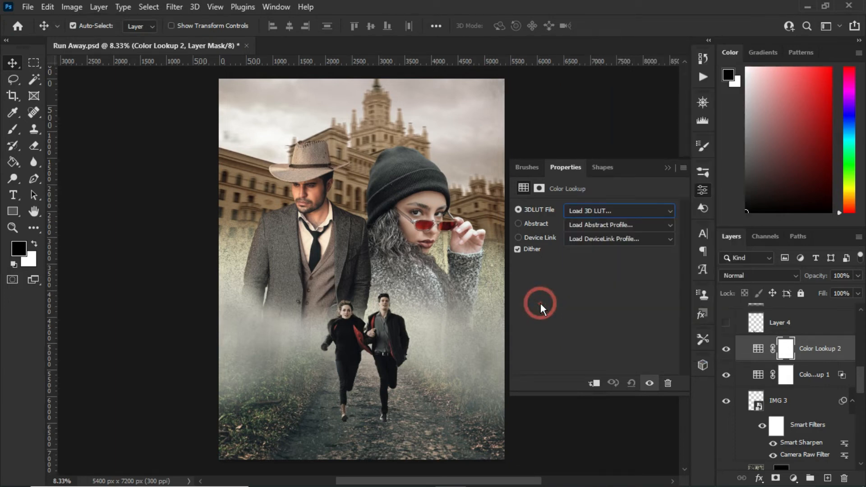
click(842, 479)
click(842, 479)
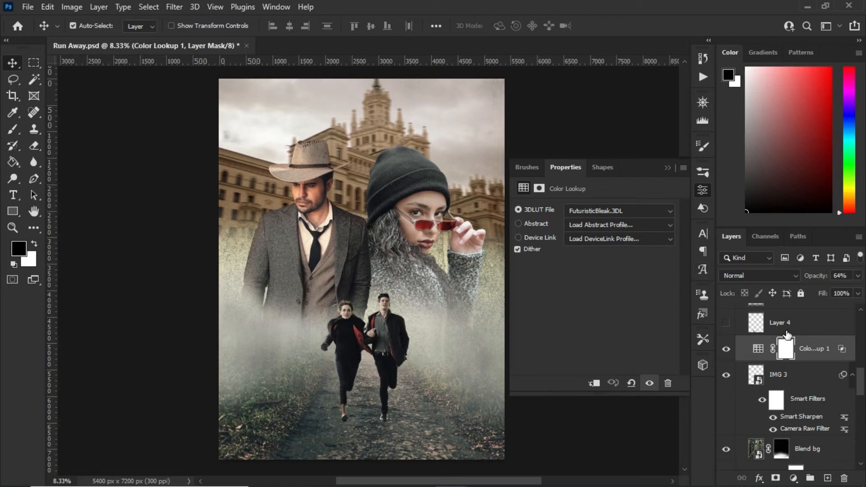
Select Layer 4 and make it visible to add the dark shadow strokes at the running couple's feet
click(789, 322)
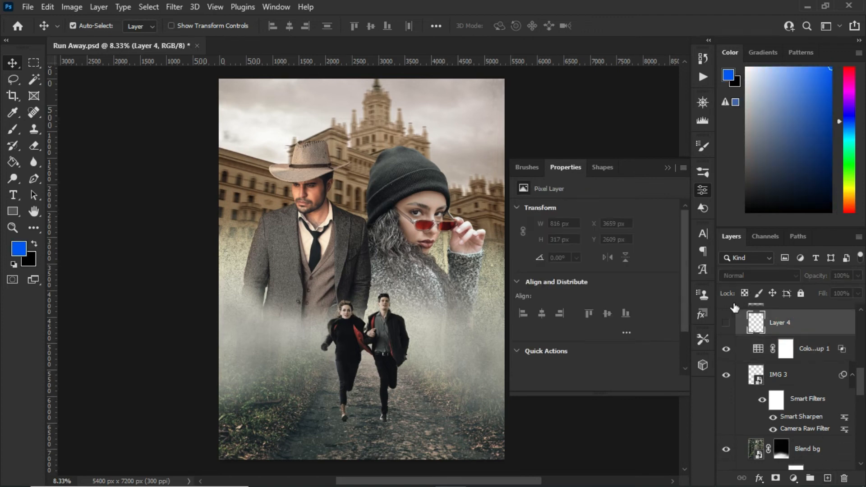
click(725, 322)
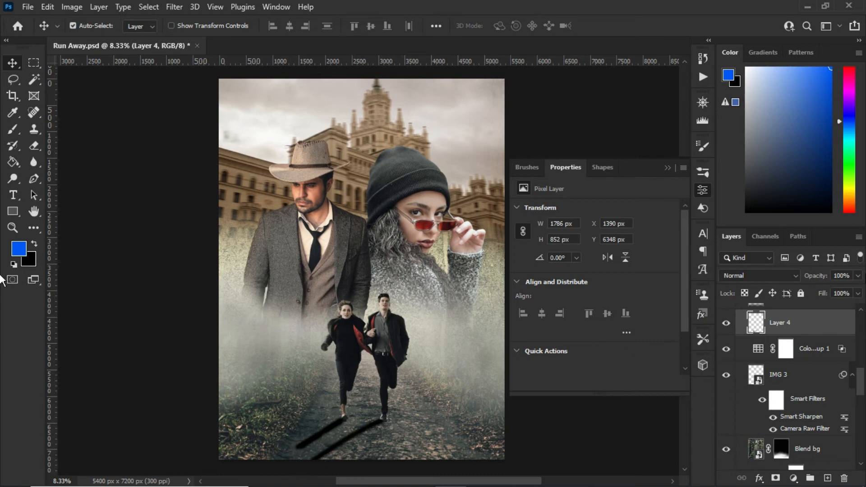
click(667, 169)
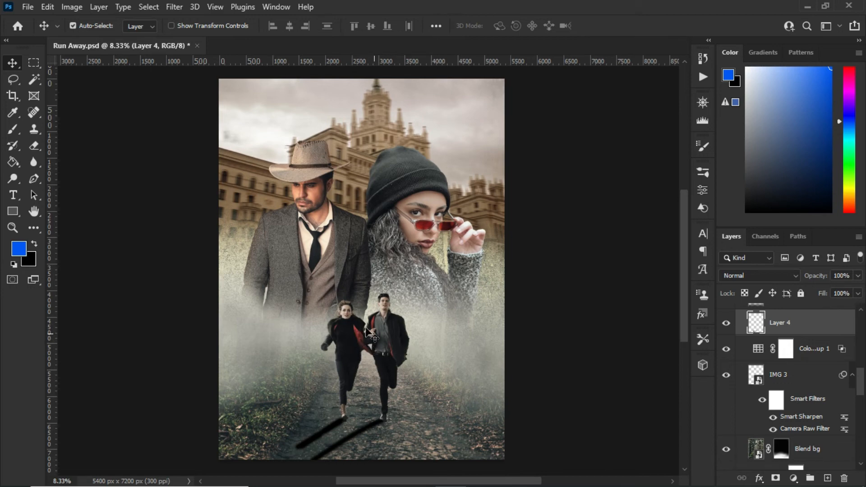
Select the black shadow layer above Layer 4 and make it visible to darken the lower part of the poster
scroll(812, 397, up, 2)
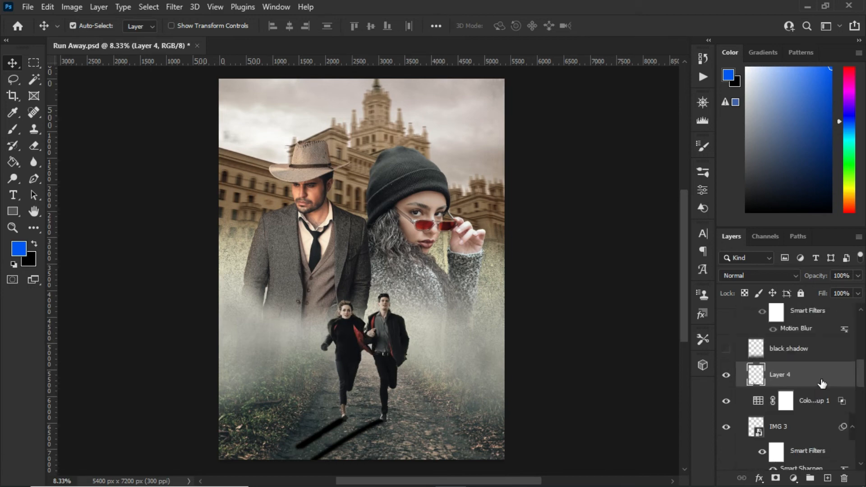
click(791, 351)
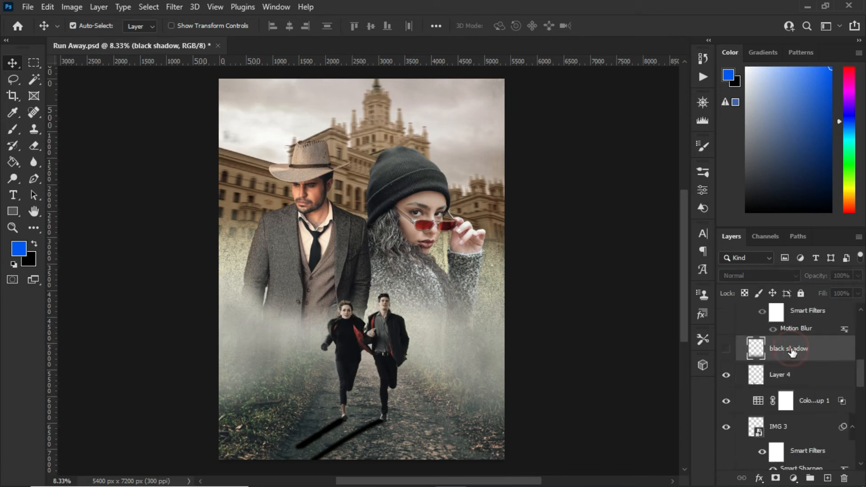
click(728, 351)
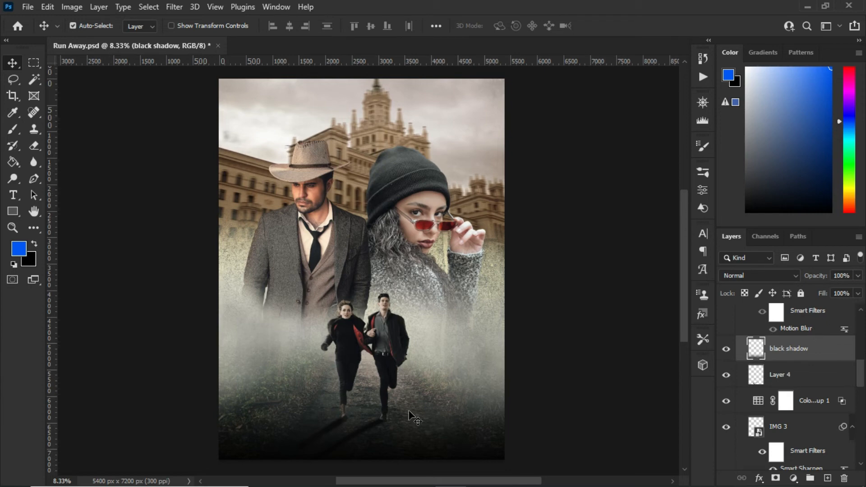
click(18, 129)
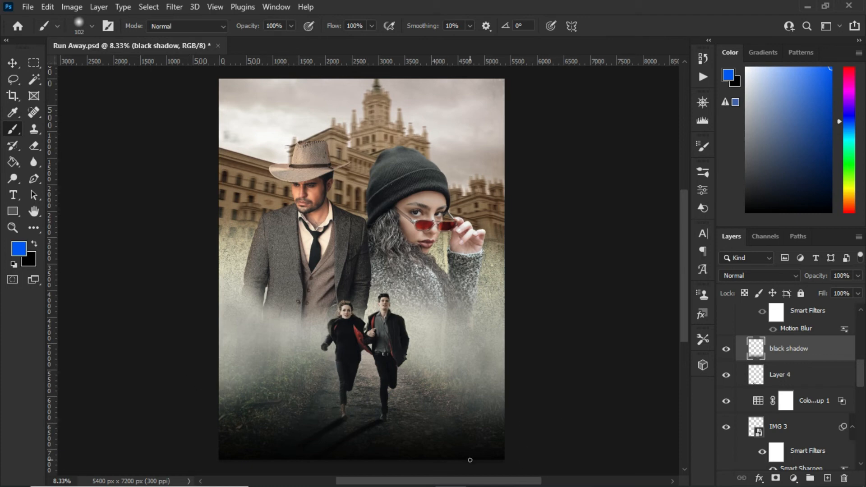
click(13, 65)
Select the IMG 4 helicopter layer, make it visible, and toggle its smart filters to compare the motion-blur effect
scroll(796, 399, up, 3)
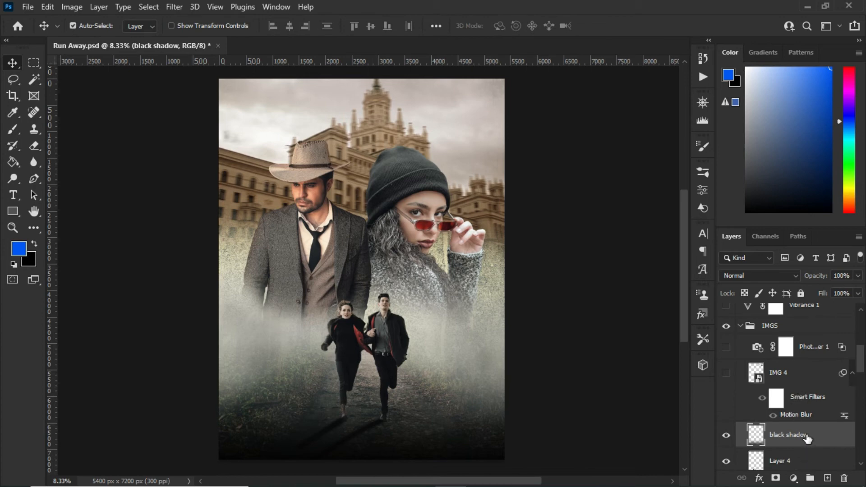
click(793, 371)
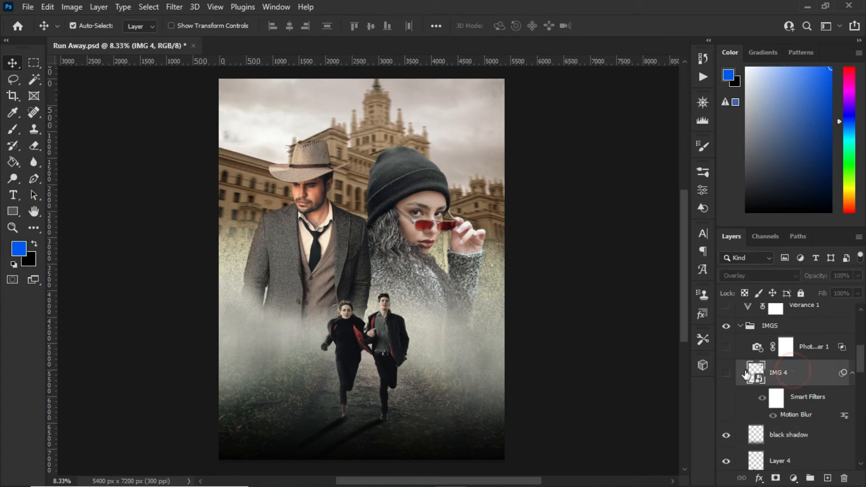
click(727, 374)
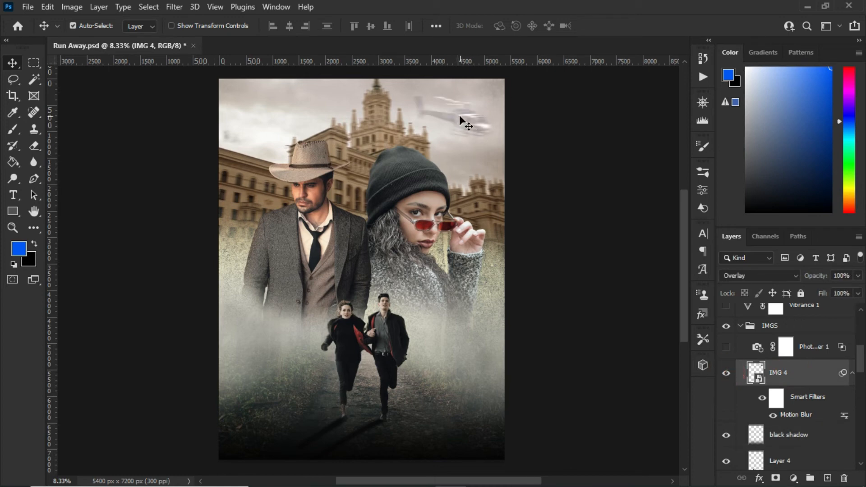
click(762, 397)
click(762, 399)
click(762, 398)
Try the Motion Blur filter on the IMG 4 layer and cancel it
click(175, 6)
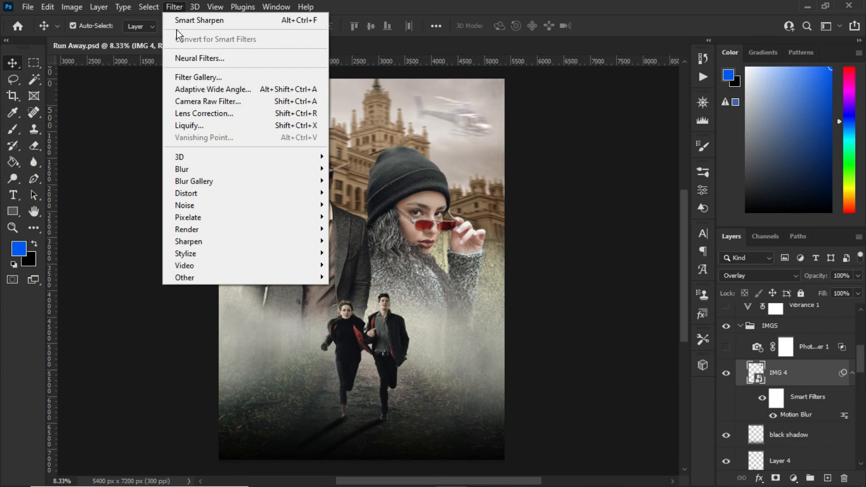
click(204, 173)
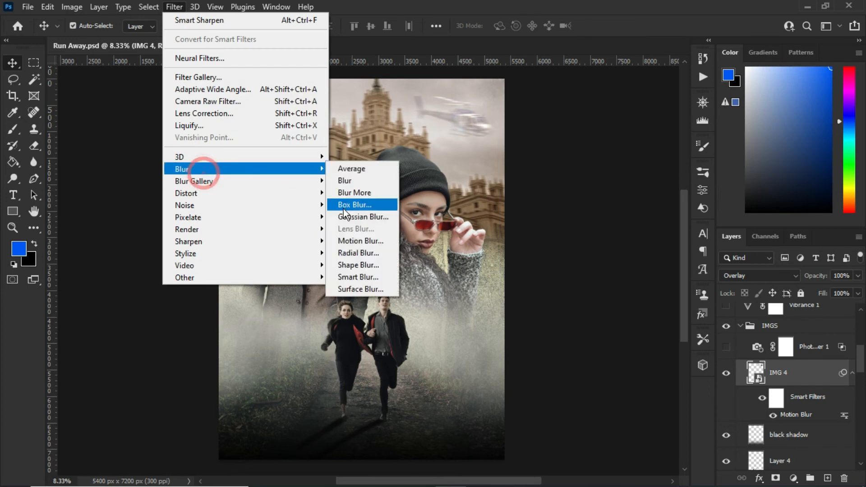
click(361, 240)
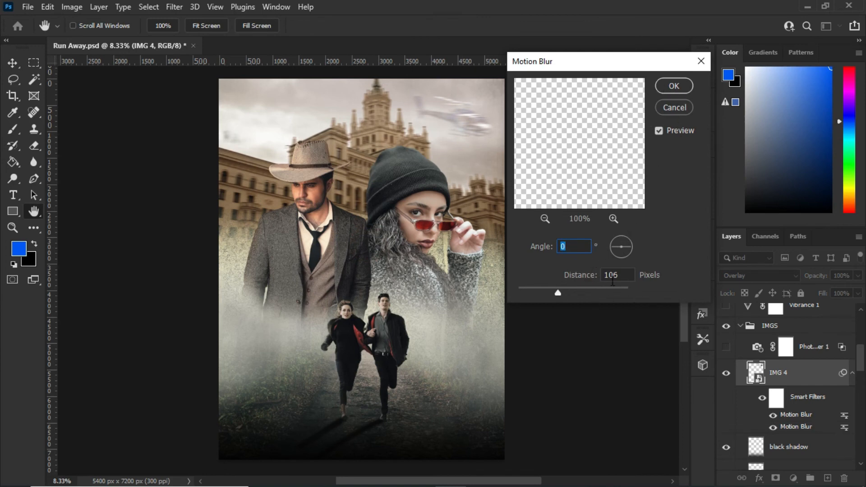
click(675, 108)
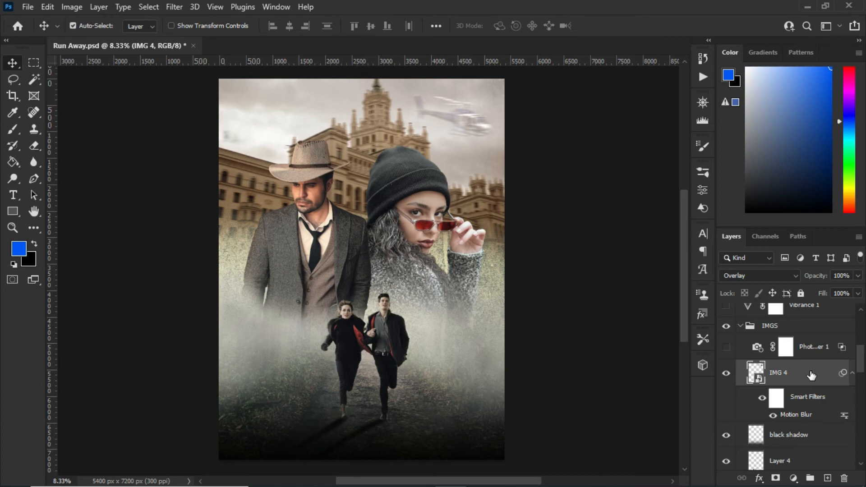
Select the Photo Filter 1 adjustment layer above IMG 4 and make it visible
click(814, 352)
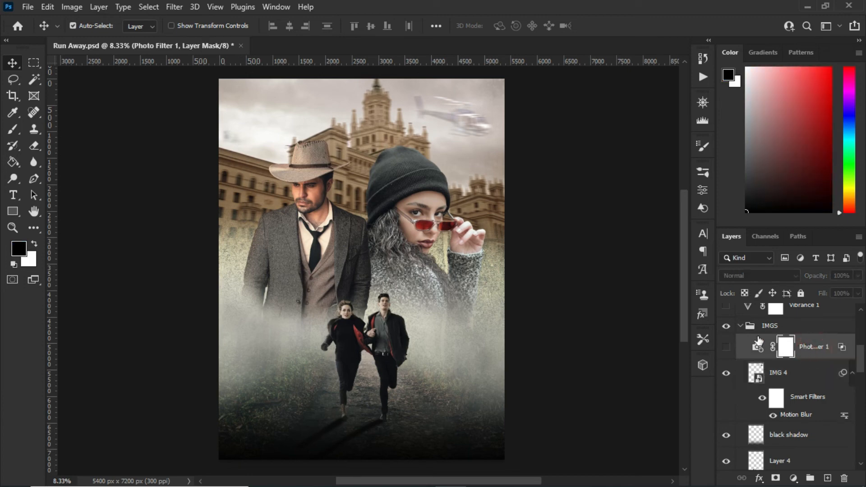
click(727, 347)
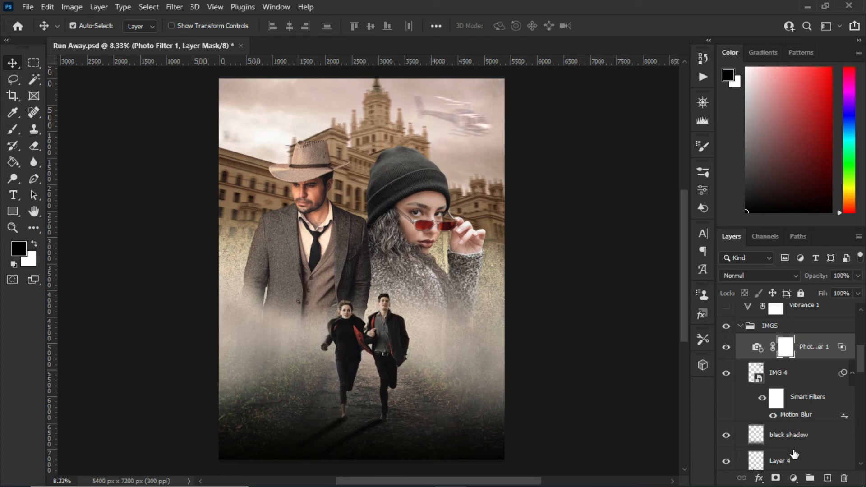
Try adding another Photo Filter adjustment layer, browse its filter presets, and remove the layer
click(793, 479)
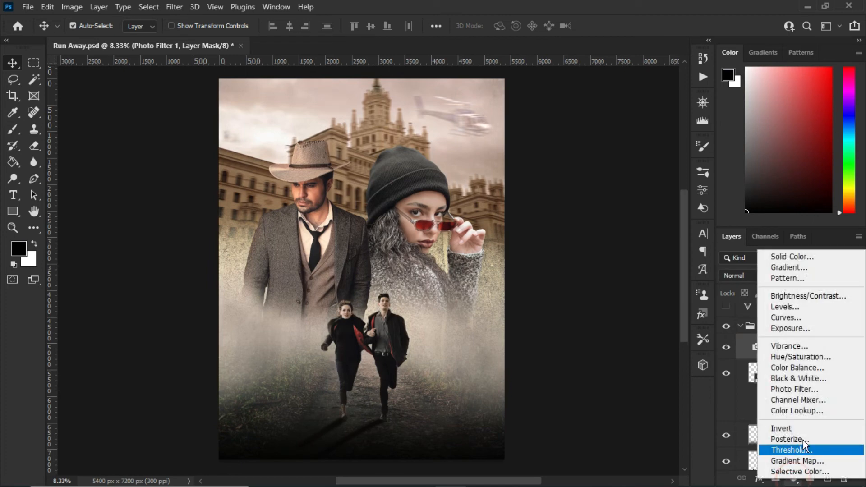
click(807, 387)
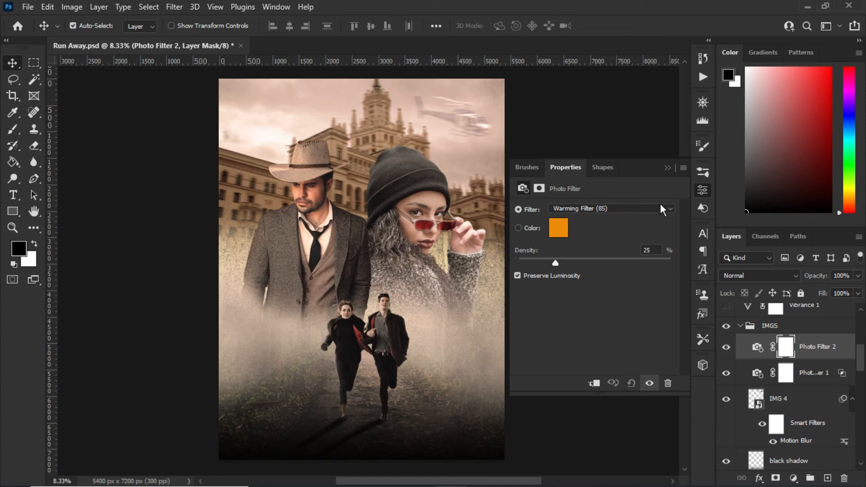
click(646, 208)
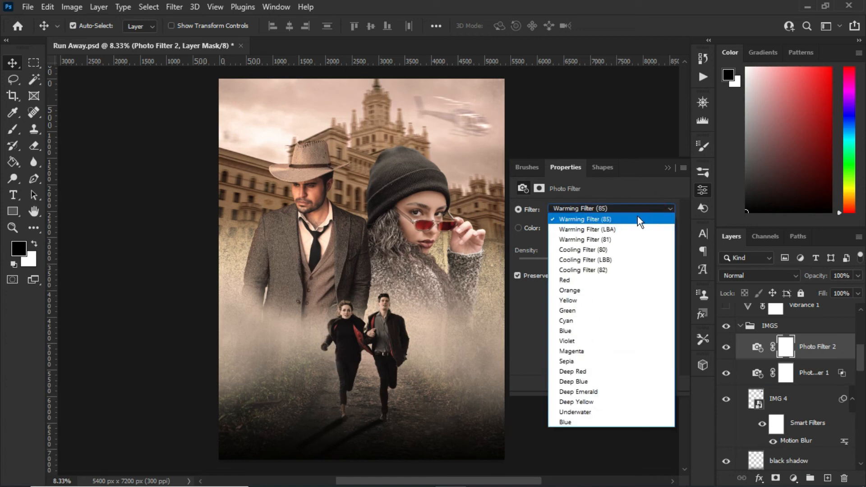
click(610, 311)
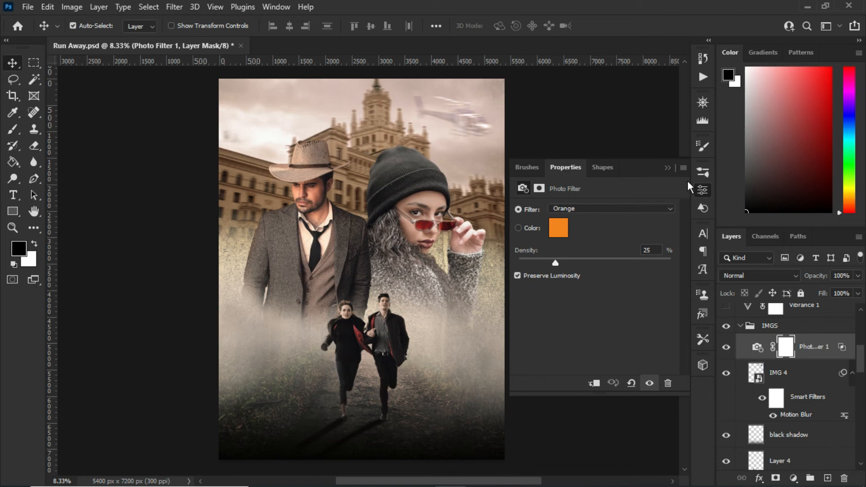
click(668, 166)
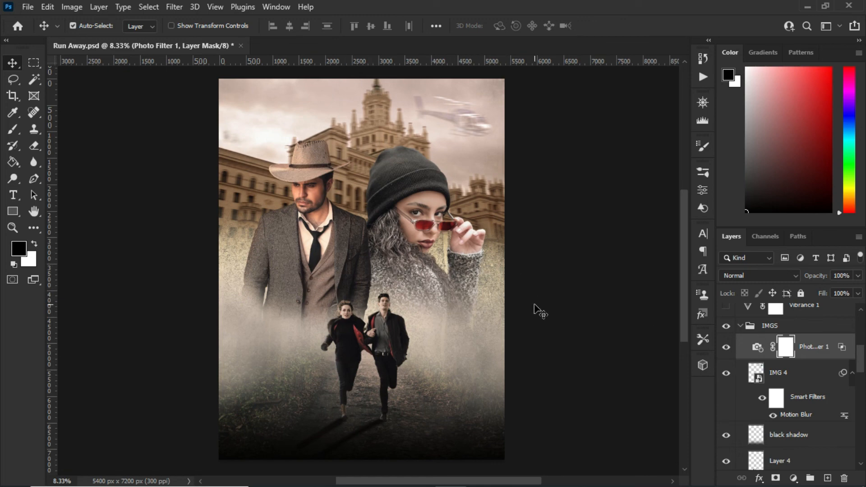
Make the Vibrance 1 adjustment layer above the IMGS group visible and check its vibrance and saturation settings
scroll(821, 378, down, 2)
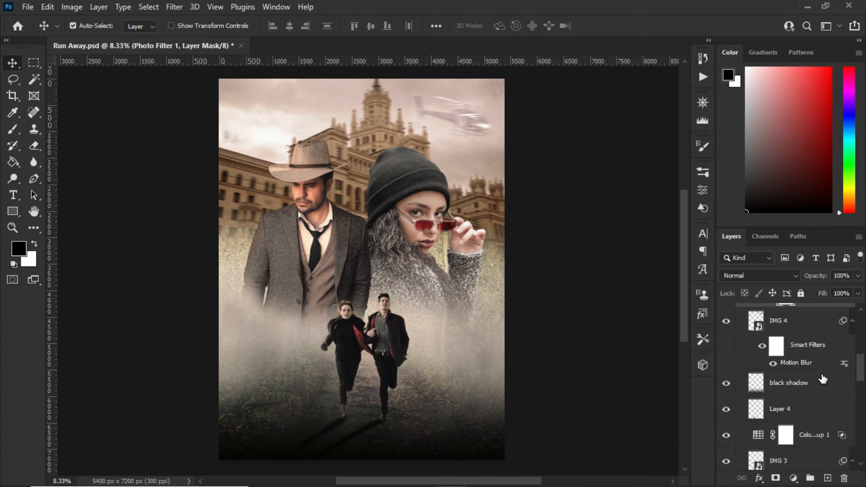
scroll(822, 377, up, 2)
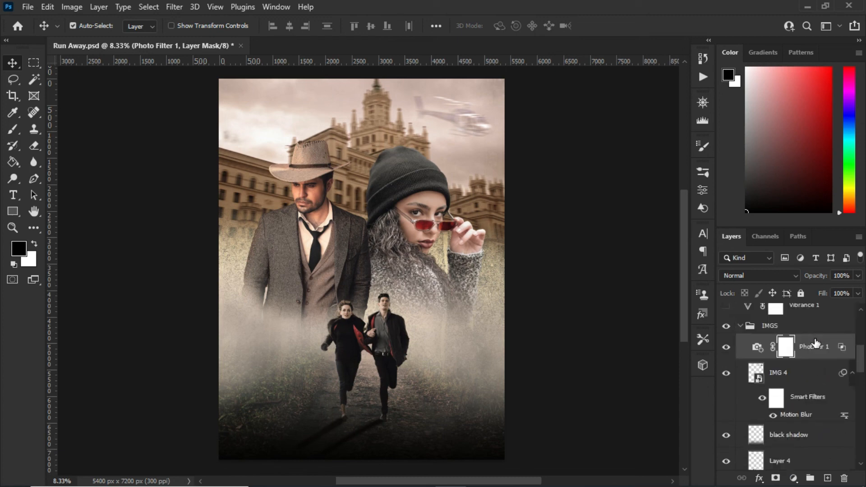
scroll(816, 344, down, 10)
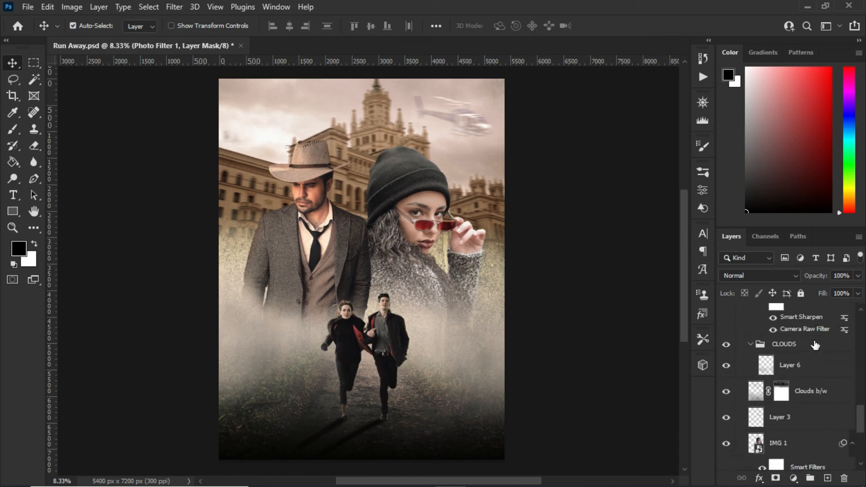
scroll(815, 345, down, 3)
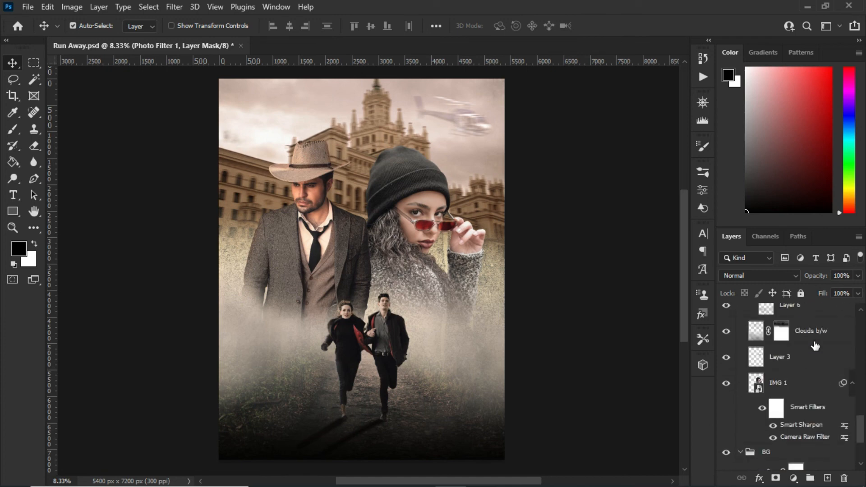
scroll(815, 345, down, 1)
scroll(816, 345, up, 12)
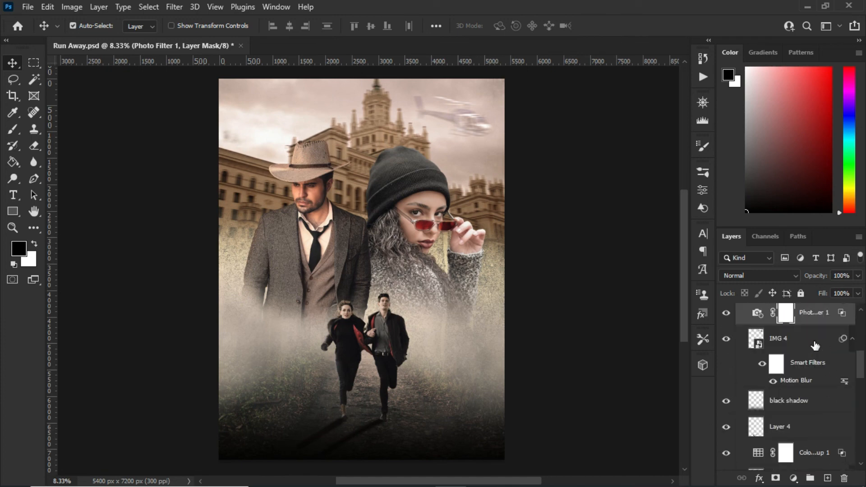
scroll(816, 345, up, 1)
scroll(815, 345, up, 2)
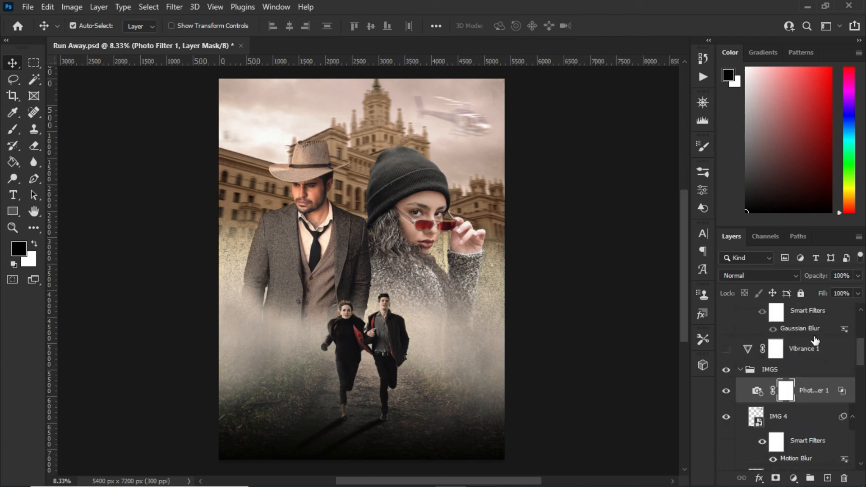
click(726, 349)
double_click(746, 349)
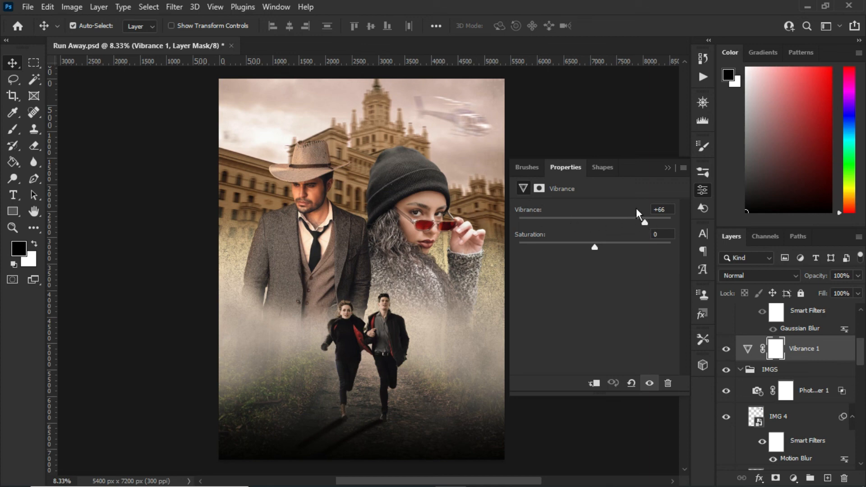
click(666, 167)
Make the Lorem ipsum text, the LOVERS title and the Rectangle 1 layer visible, and select Rectangle 1
scroll(789, 351, up, 2)
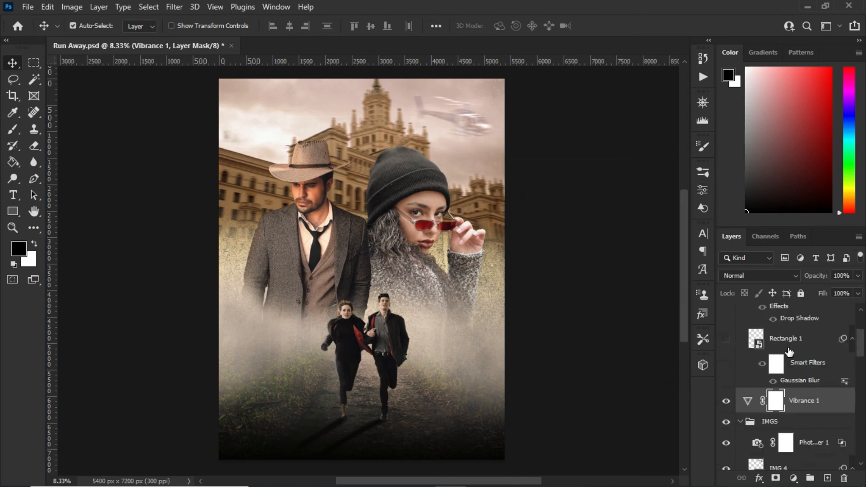
scroll(789, 352, up, 3)
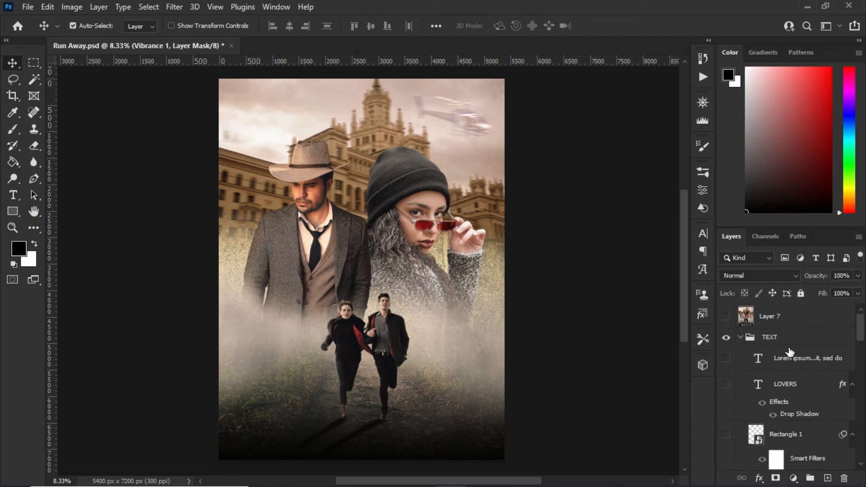
scroll(789, 351, down, 1)
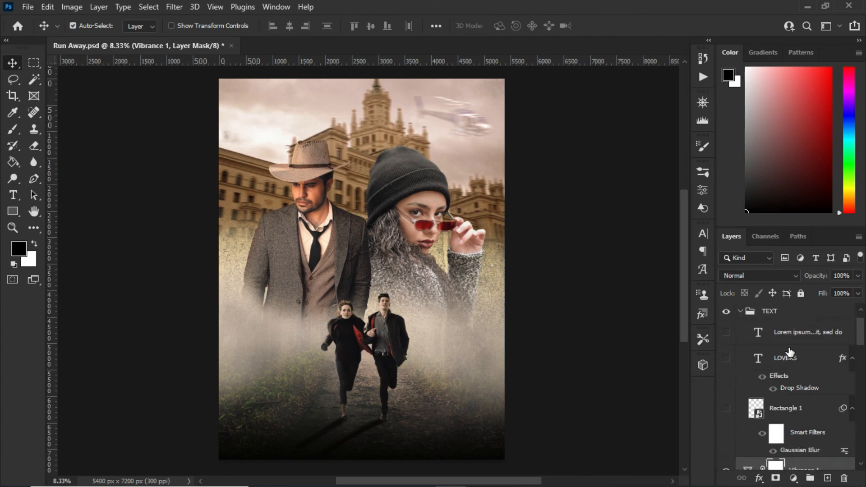
click(727, 333)
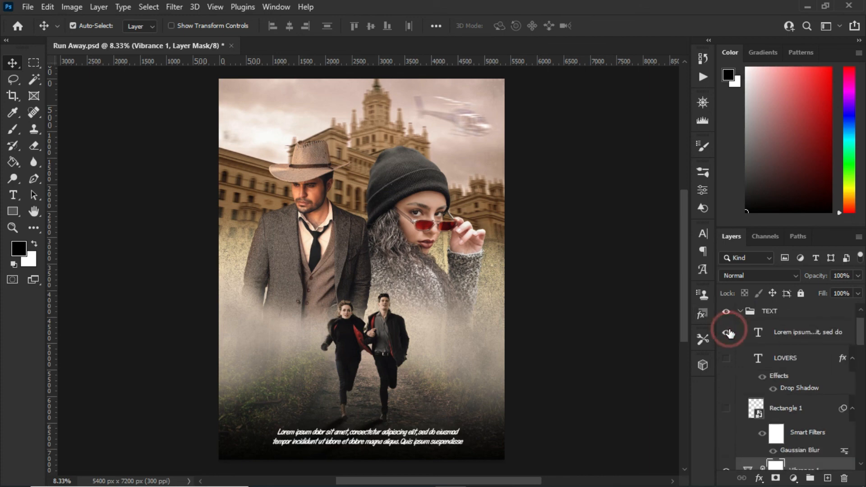
click(727, 359)
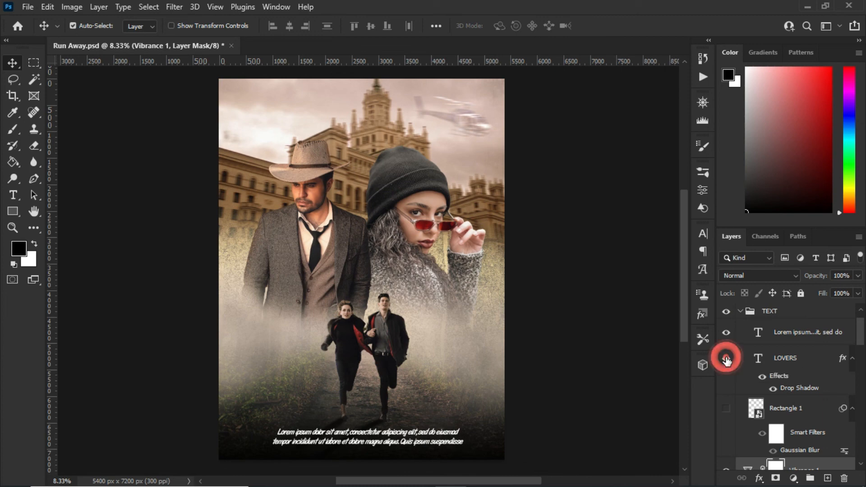
click(725, 408)
click(828, 416)
Select Layer 7 above the TEXT group and toggle its visibility to compare the poster
scroll(828, 415, up, 1)
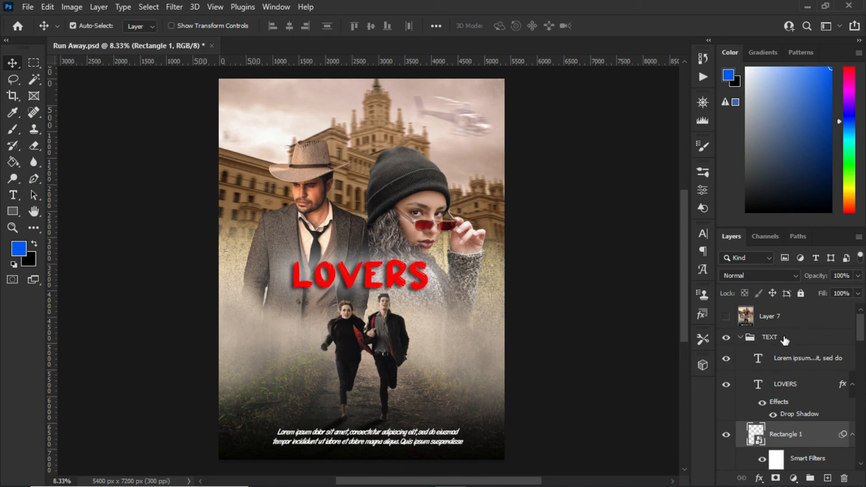
click(781, 321)
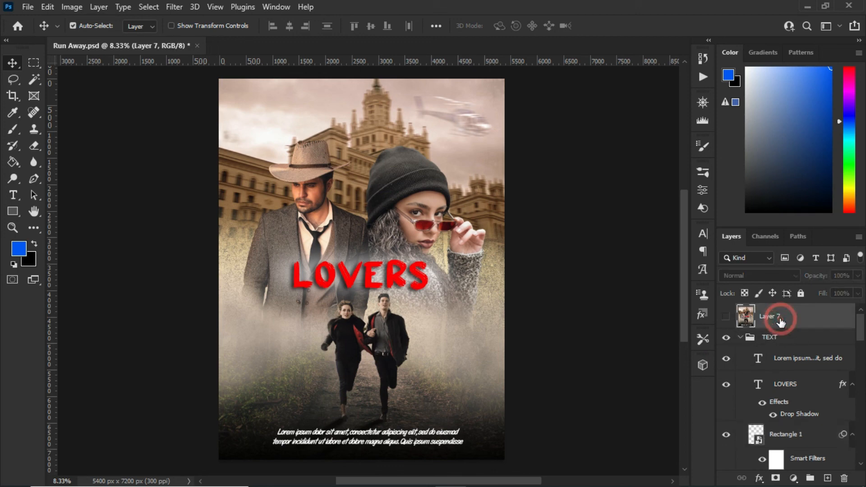
click(725, 317)
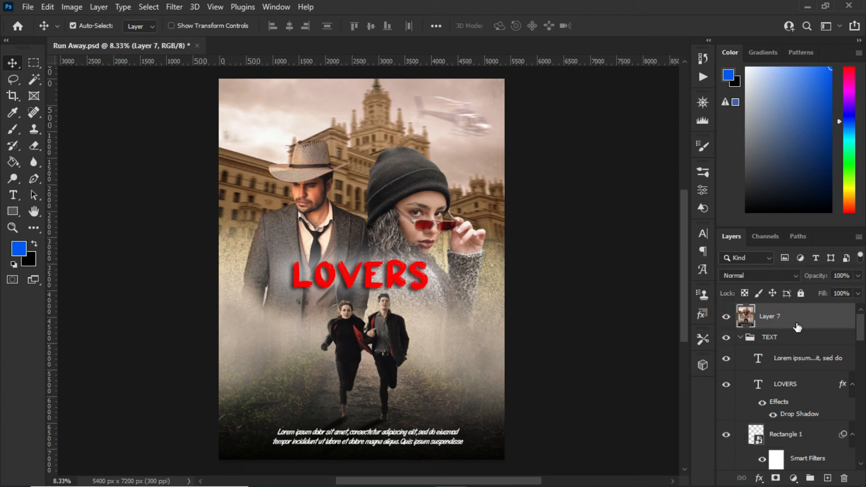
click(725, 317)
click(726, 317)
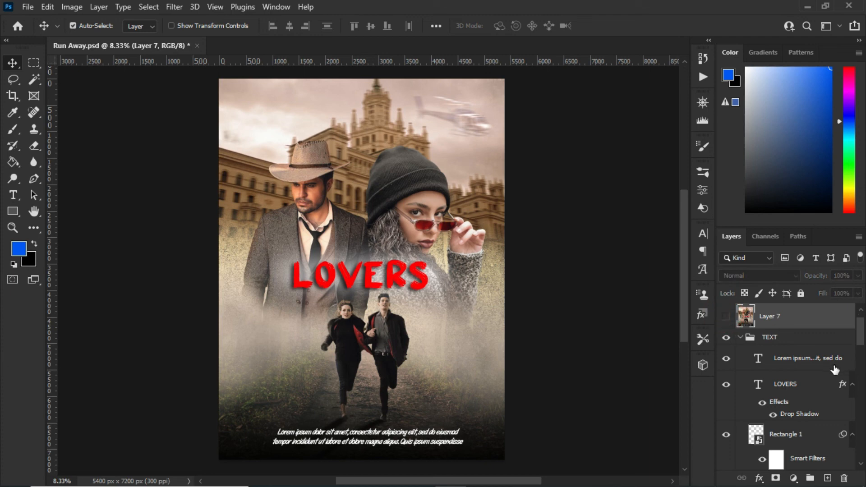
Review the layer stack below the TEXT group and make the merged Layer 7 visible over the whole poster
scroll(838, 367, down, 5)
scroll(833, 369, up, 1)
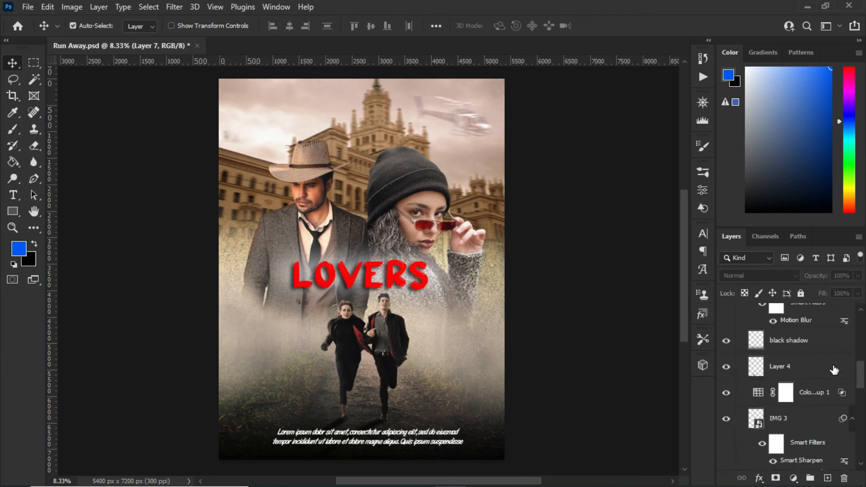
scroll(833, 369, down, 4)
scroll(832, 368, up, 4)
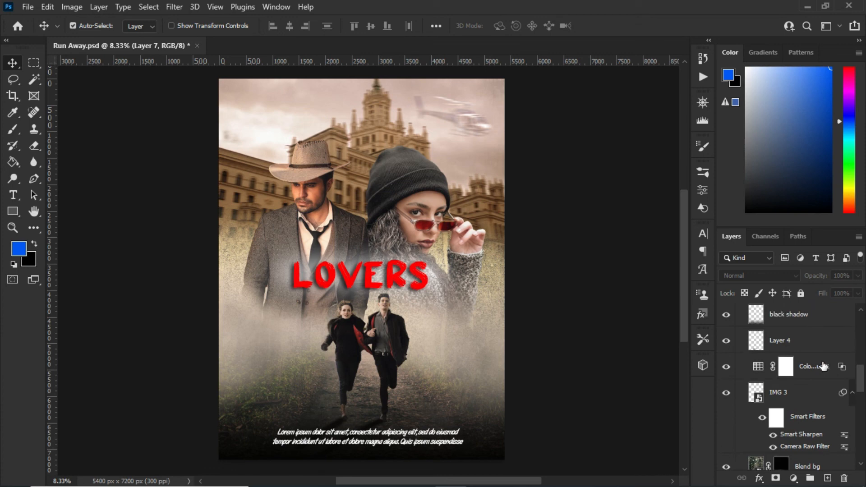
scroll(829, 366, down, 5)
scroll(822, 363, up, 5)
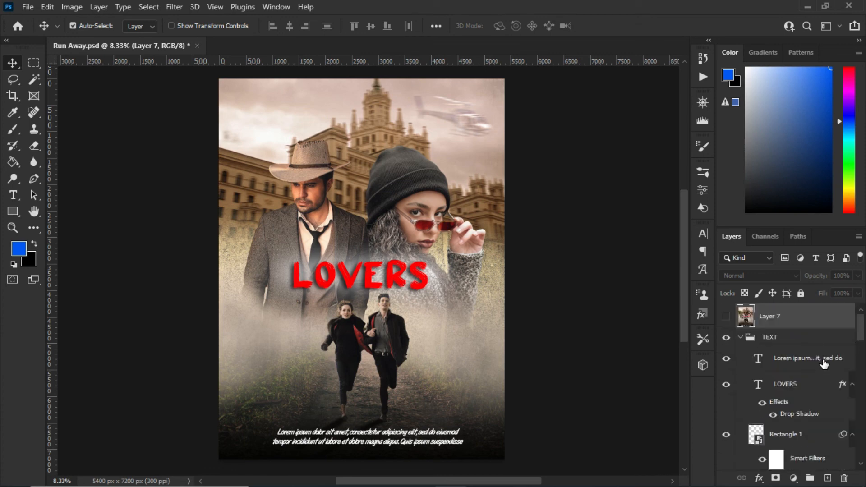
scroll(821, 360, down, 1)
scroll(821, 361, up, 1)
click(726, 317)
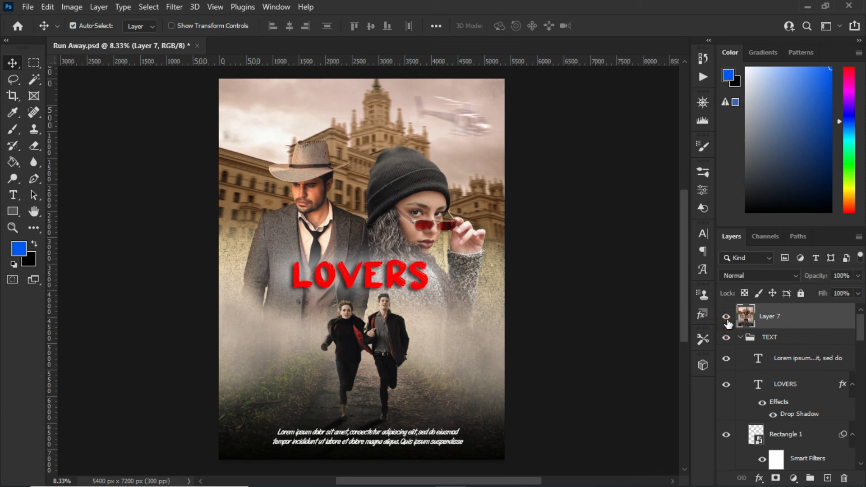